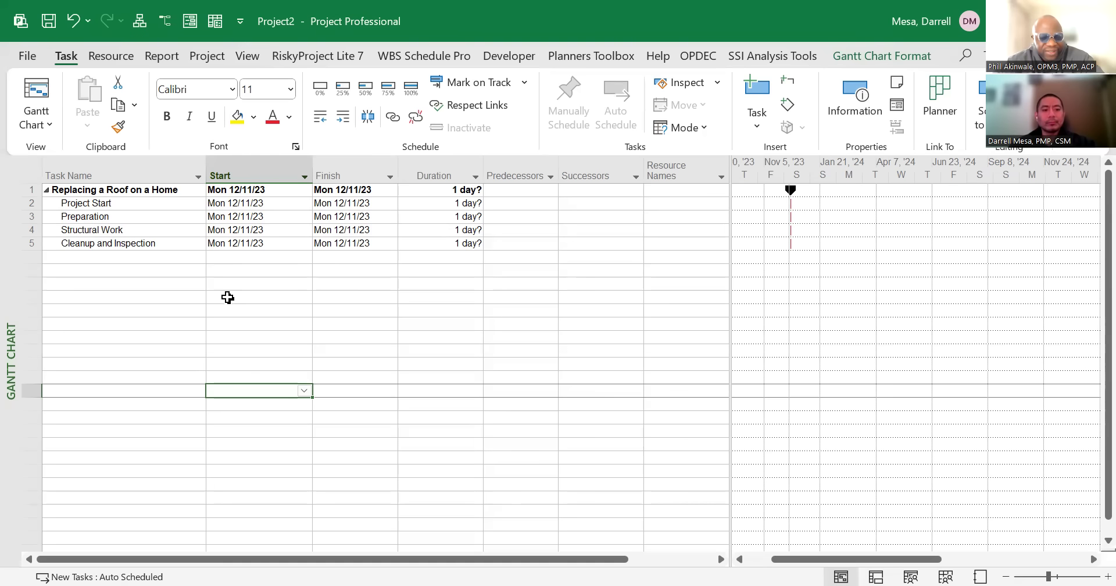
# Examine the subtasks under Replacing a Roof on a Home along with their Predecessors and Successors columns.
pyautogui.click(228, 297)
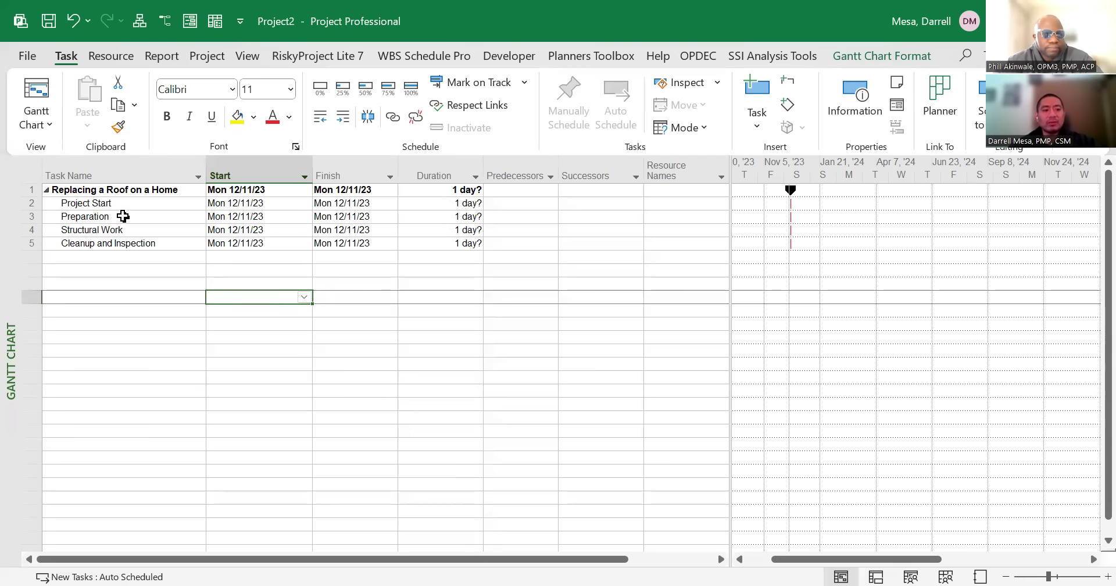
pyautogui.moveTo(118, 208); pyautogui.dragTo(116, 244)
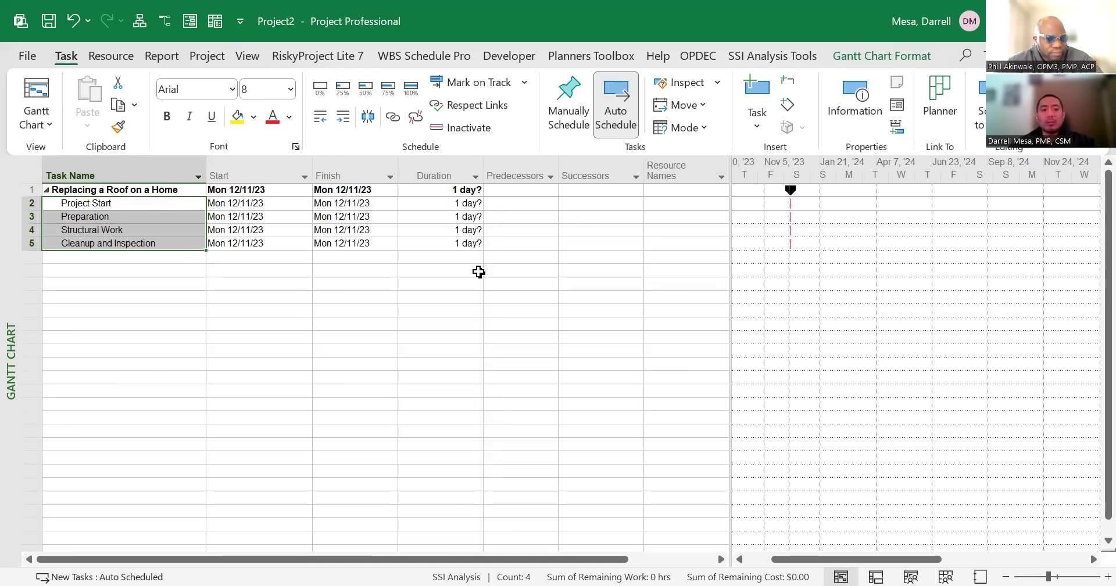
pyautogui.moveTo(511, 203); pyautogui.dragTo(587, 241)
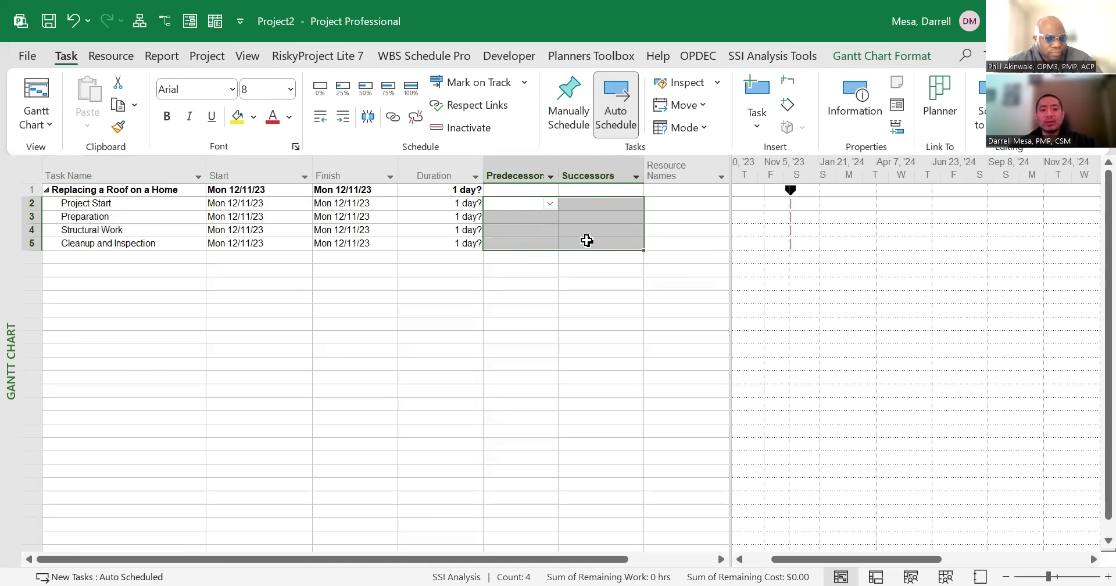
pyautogui.click(135, 219)
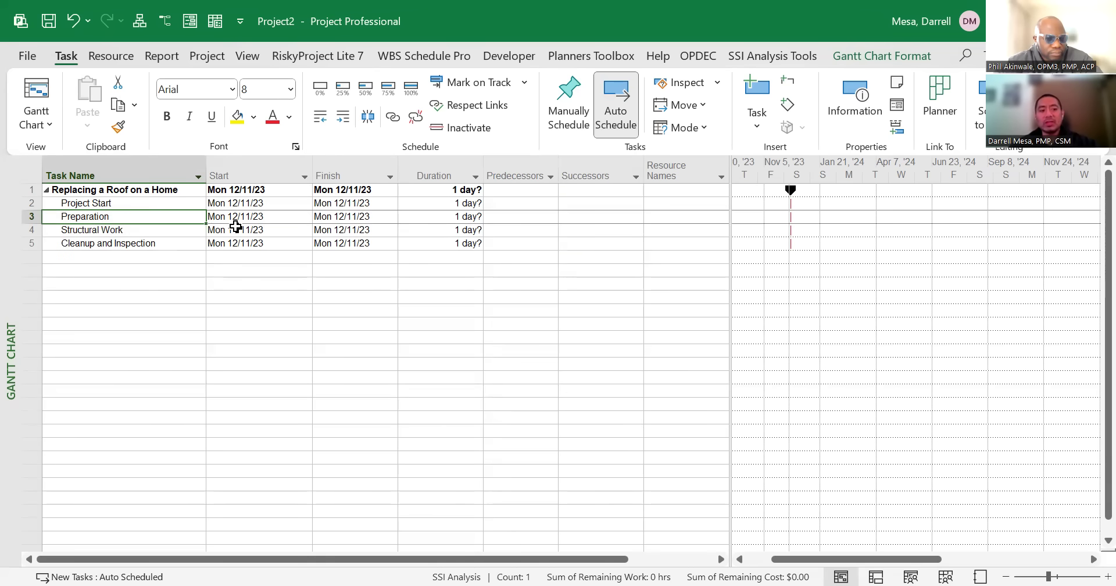
pyautogui.click(150, 231)
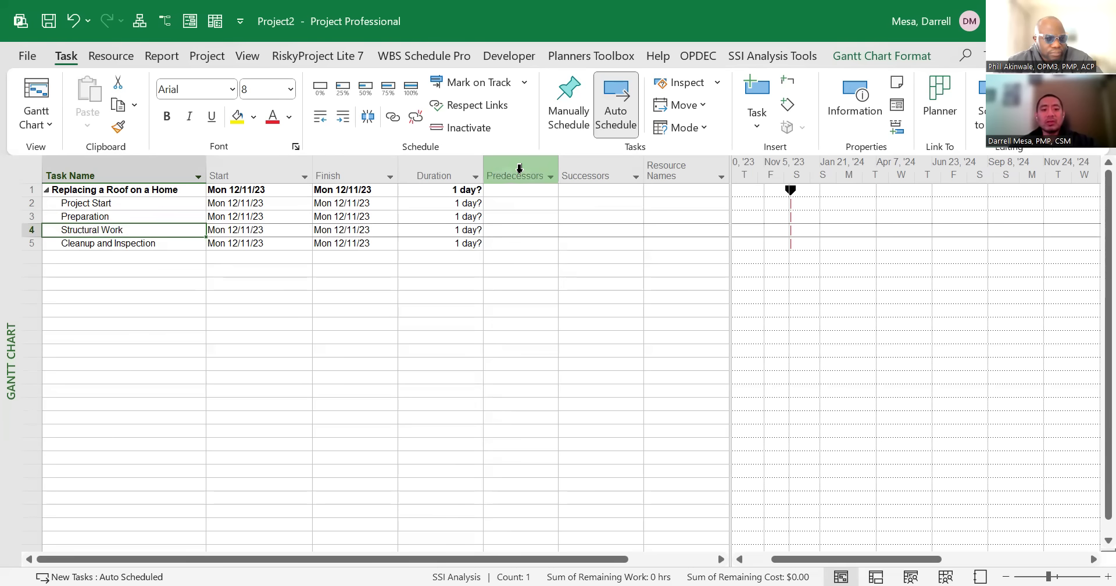
pyautogui.moveTo(519, 174); pyautogui.dragTo(568, 176)
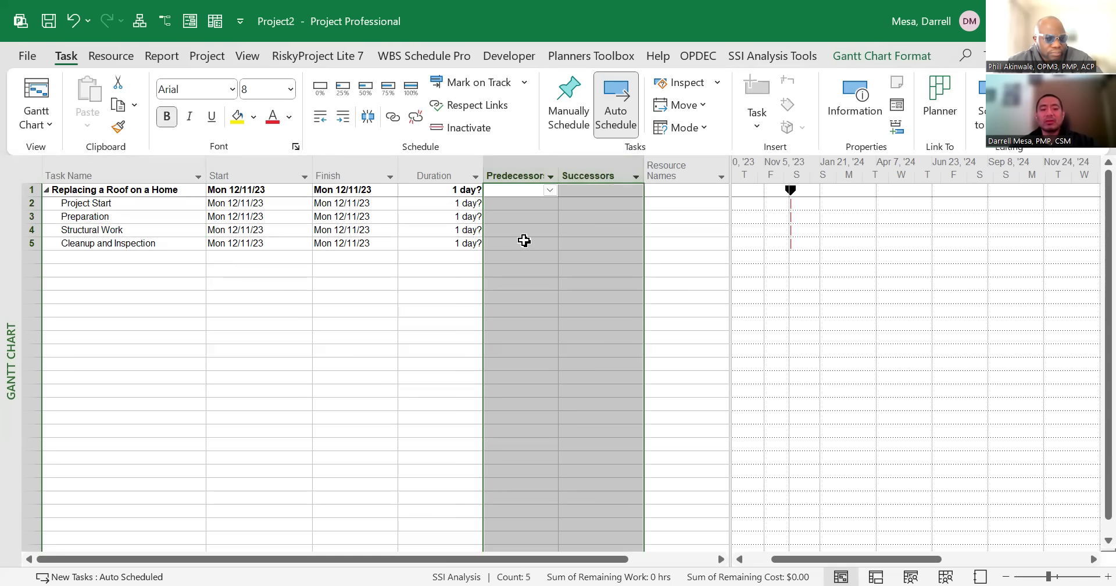
pyautogui.click(513, 203)
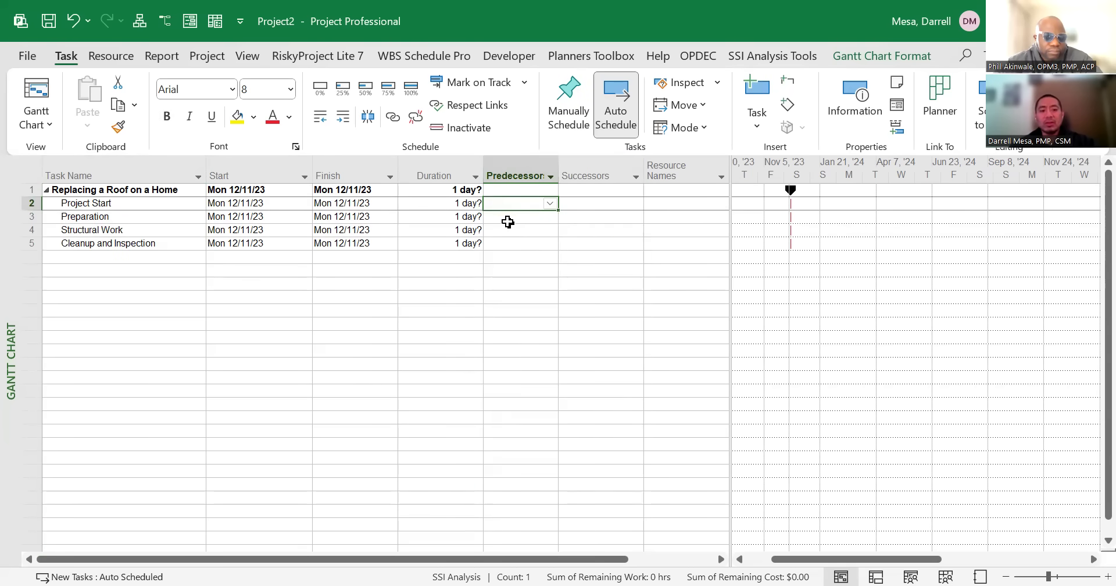
pyautogui.moveTo(119, 203); pyautogui.dragTo(116, 250)
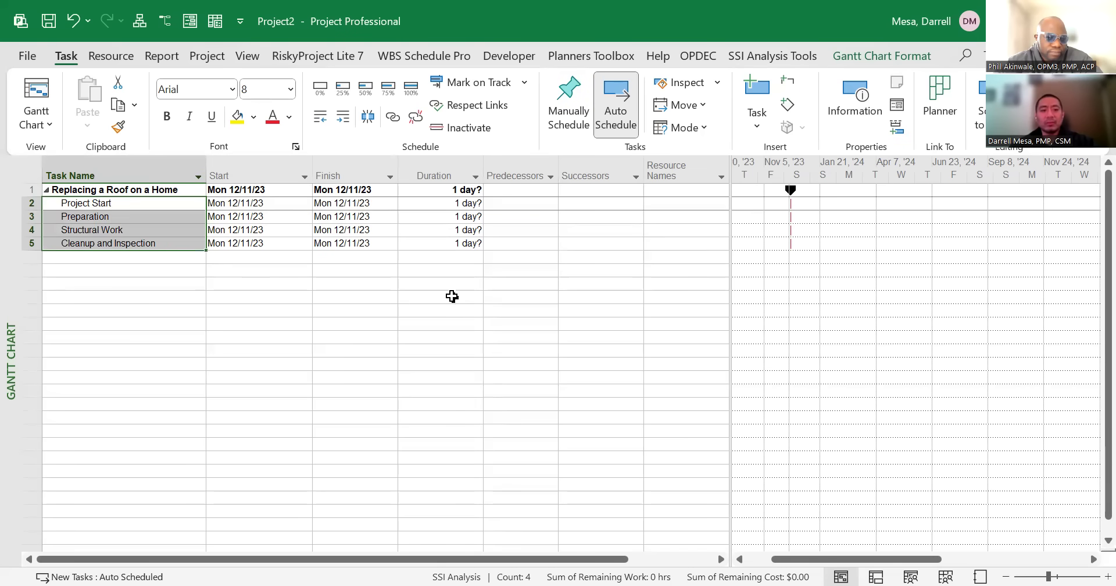
# Review the Duration, Start and Finish columns of the roofing tasks in relation to the Predecessors and Successors columns.
pyautogui.click(414, 203)
pyautogui.moveTo(414, 221); pyautogui.dragTo(413, 250)
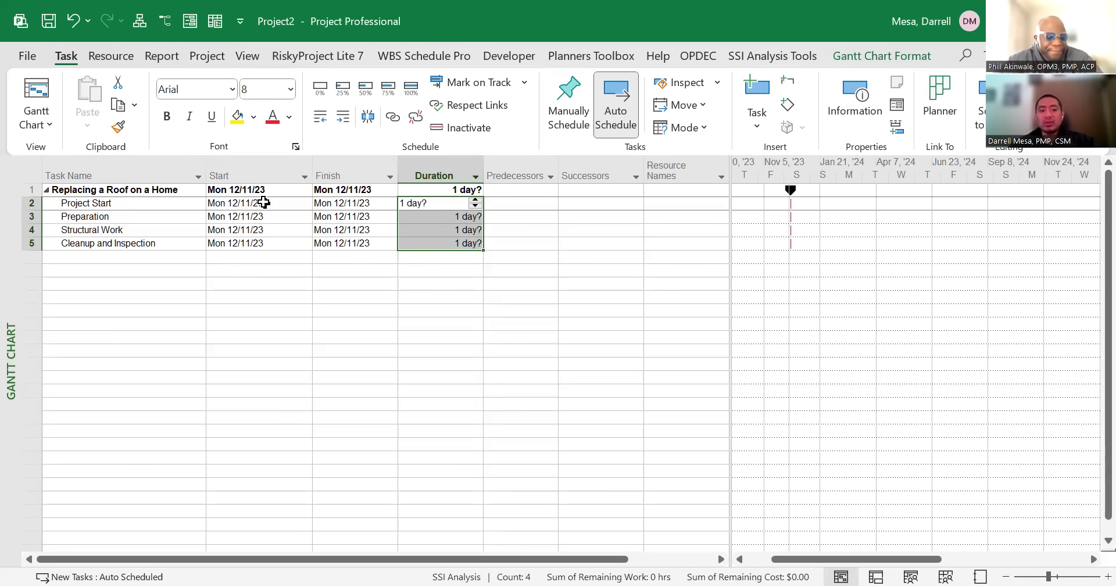
pyautogui.moveTo(250, 162); pyautogui.dragTo(343, 193)
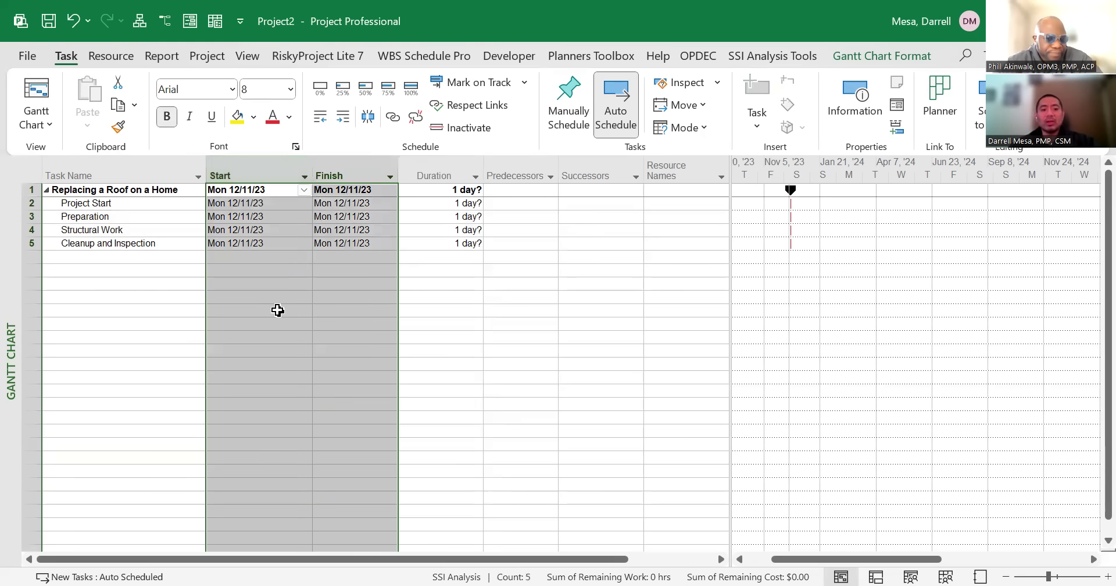
pyautogui.click(407, 324)
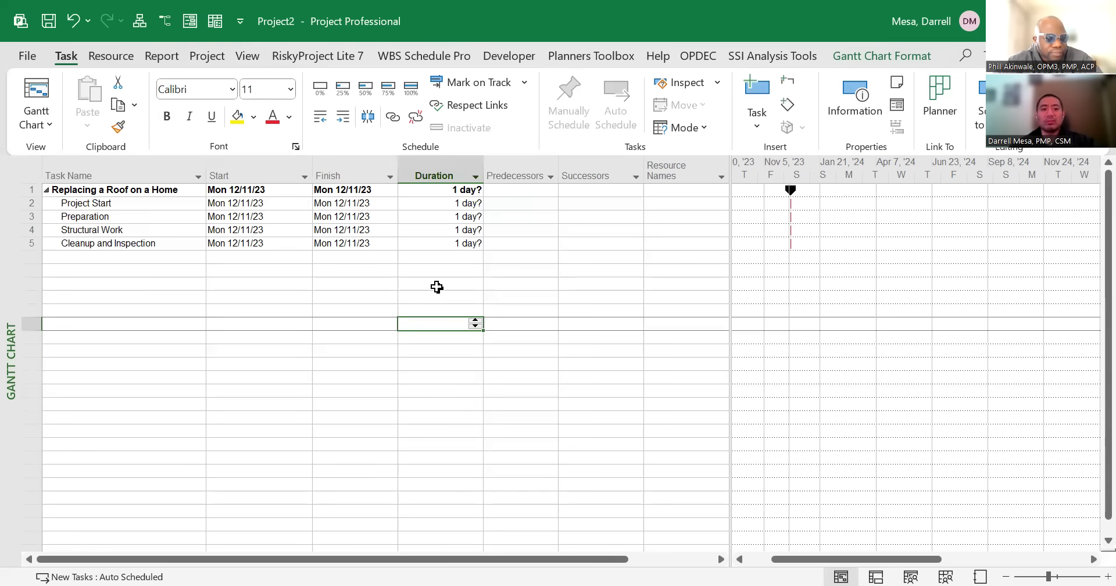
pyautogui.click(429, 176)
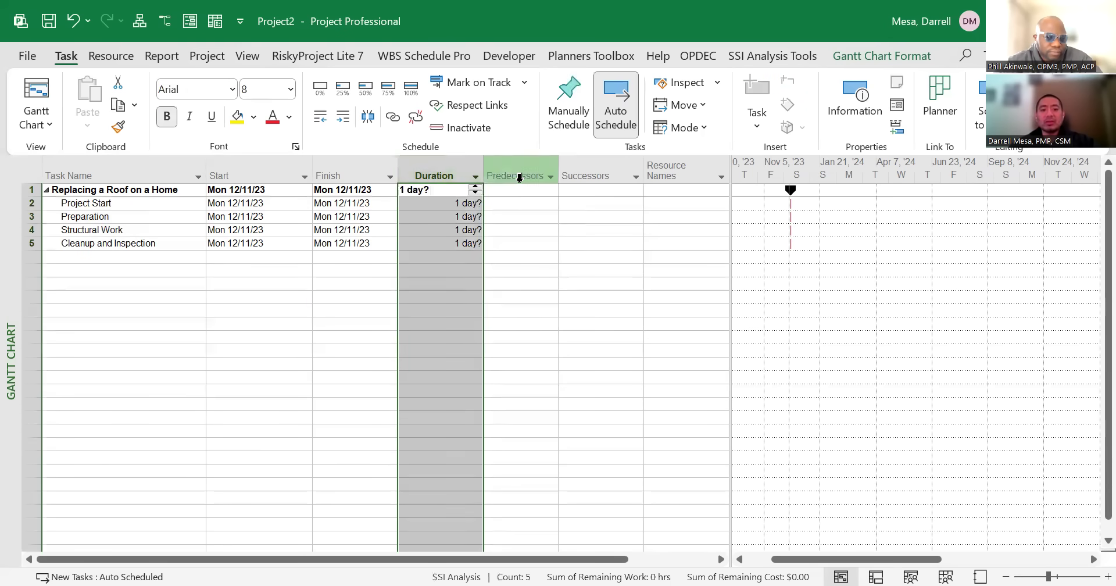
pyautogui.click(516, 176)
pyautogui.moveTo(516, 176); pyautogui.dragTo(570, 177)
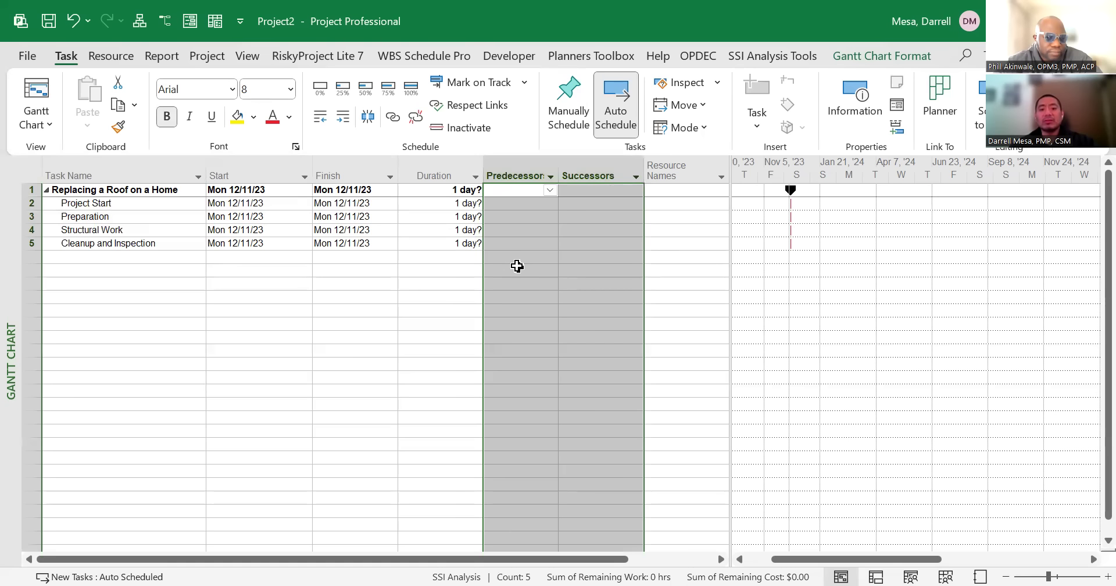
pyautogui.click(349, 311)
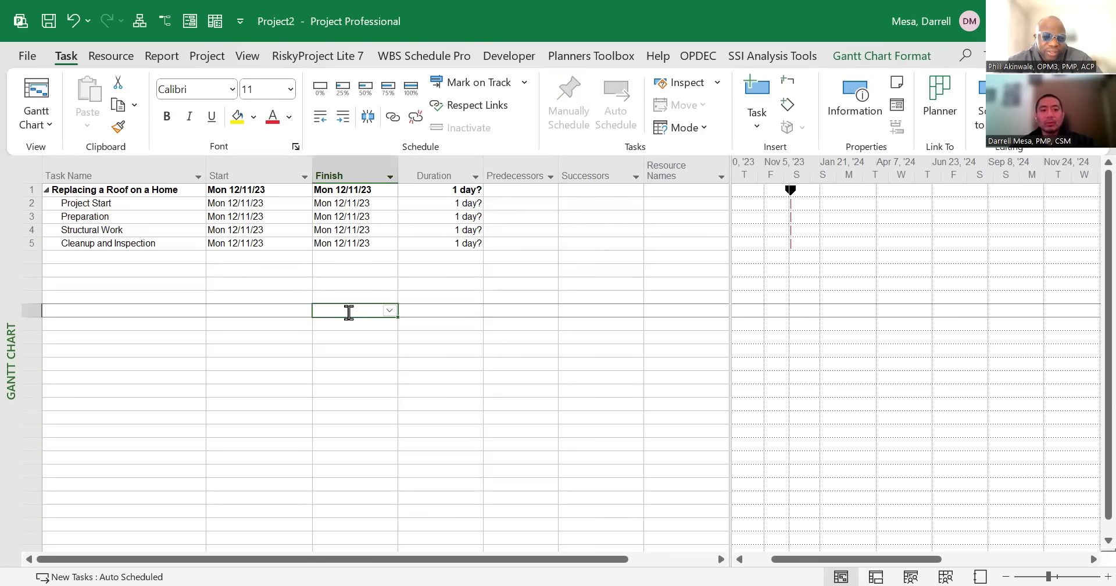
pyautogui.moveTo(254, 171); pyautogui.dragTo(319, 180)
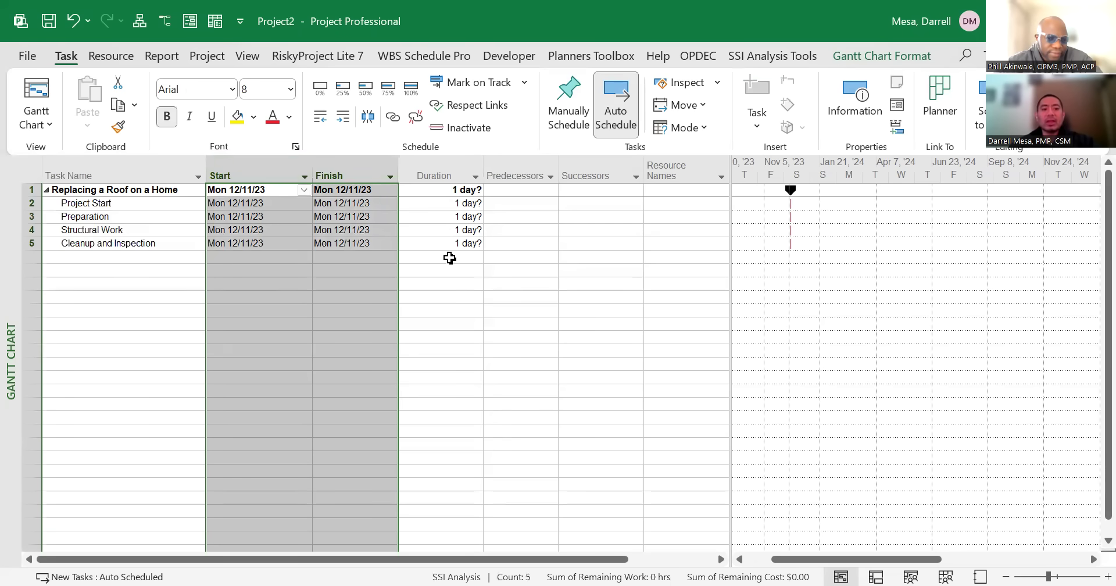
pyautogui.moveTo(448, 203); pyautogui.dragTo(448, 249)
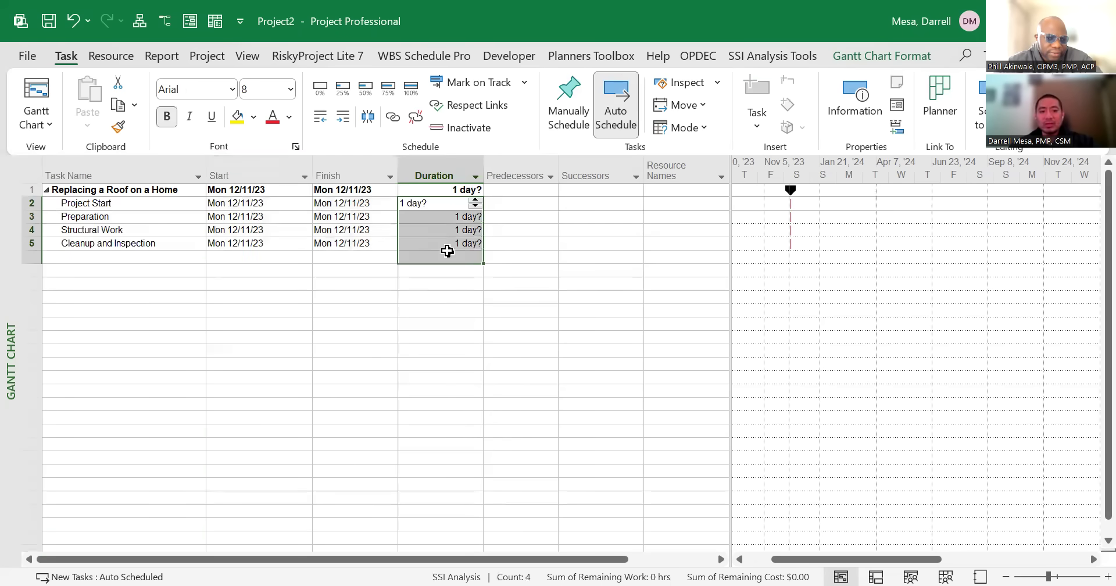
# Set the duration of the Project Start task to 3 days.
pyautogui.click(497, 203)
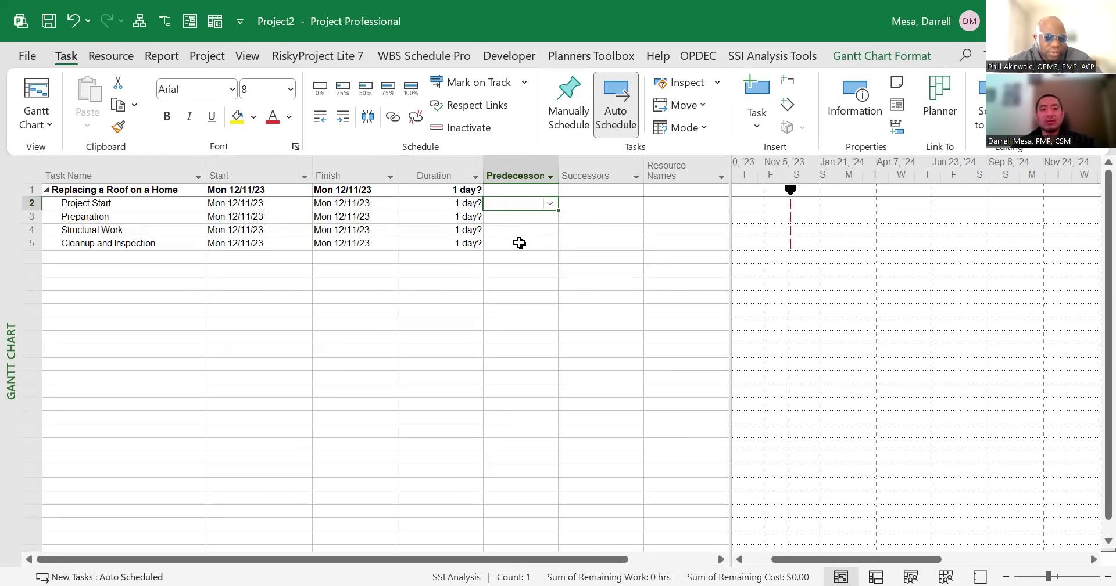
pyautogui.press('Down')
pyautogui.press('Down')
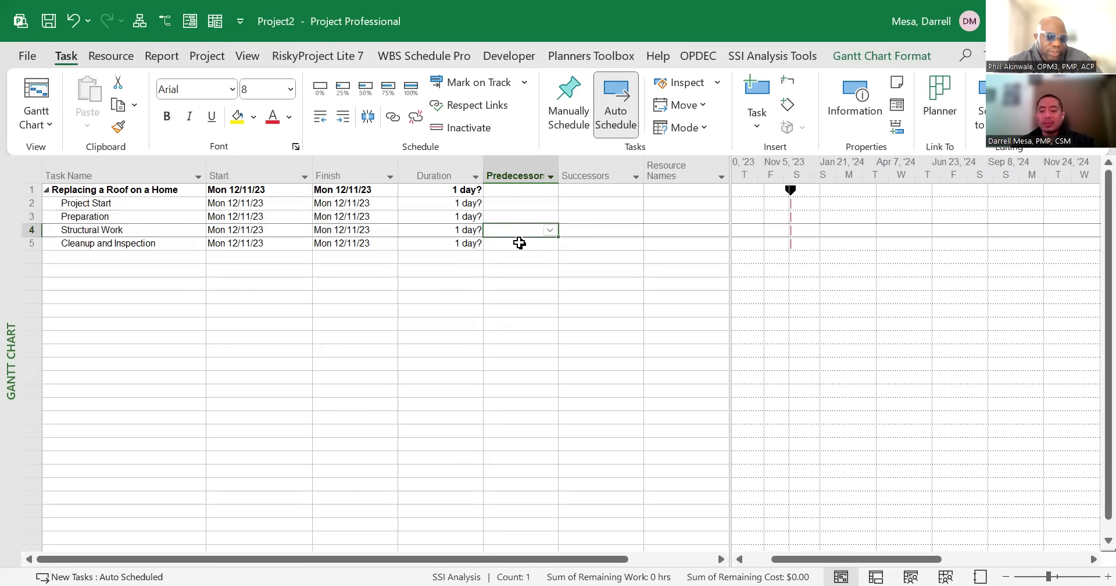
pyautogui.press('Up')
pyautogui.press('Up')
pyautogui.press('Right')
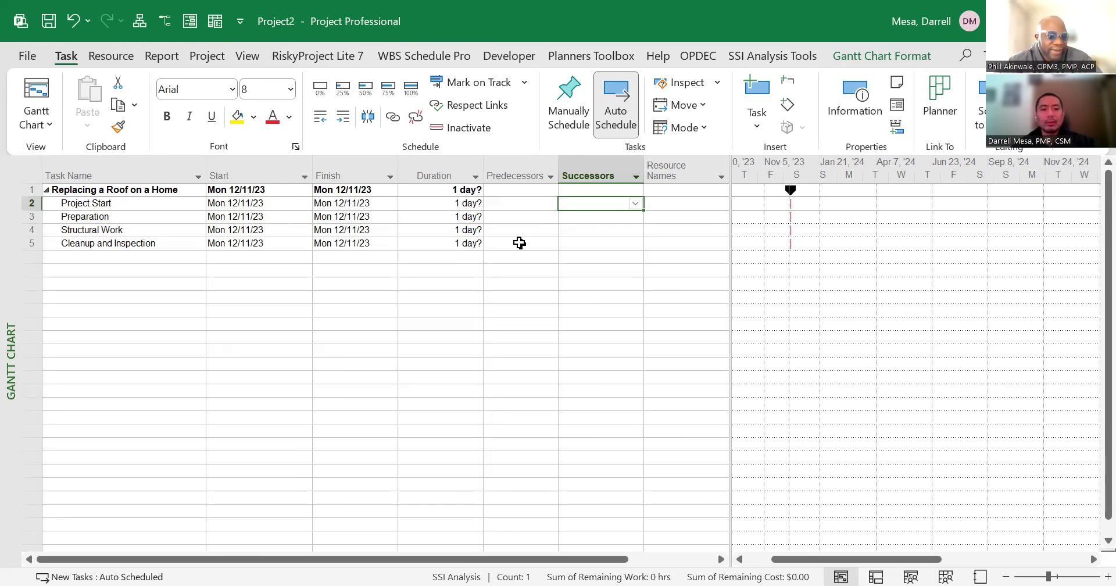
pyautogui.press('Left')
pyautogui.press('Left')
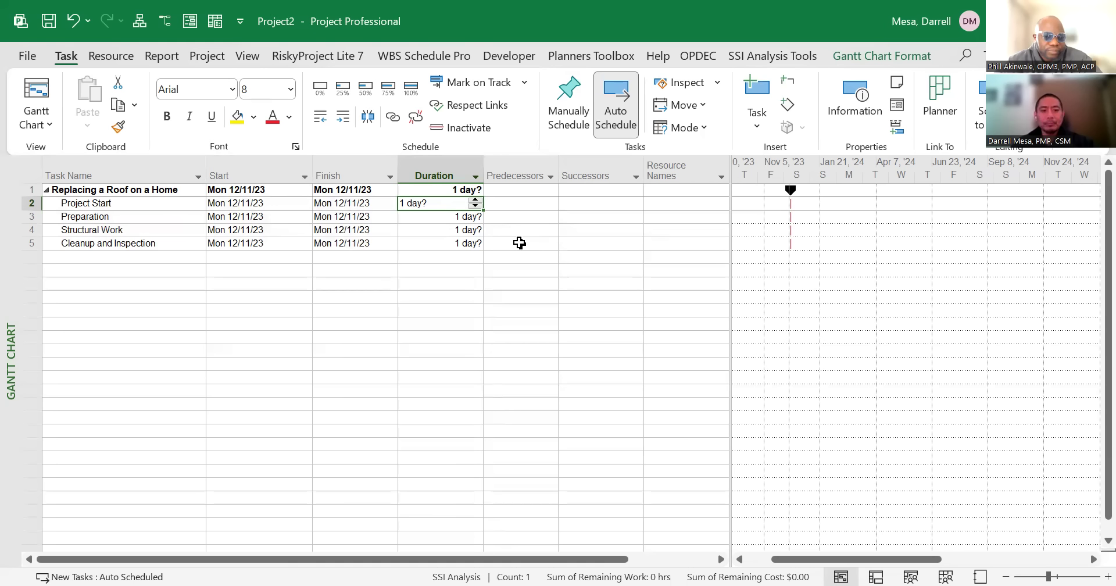
pyautogui.write('3')
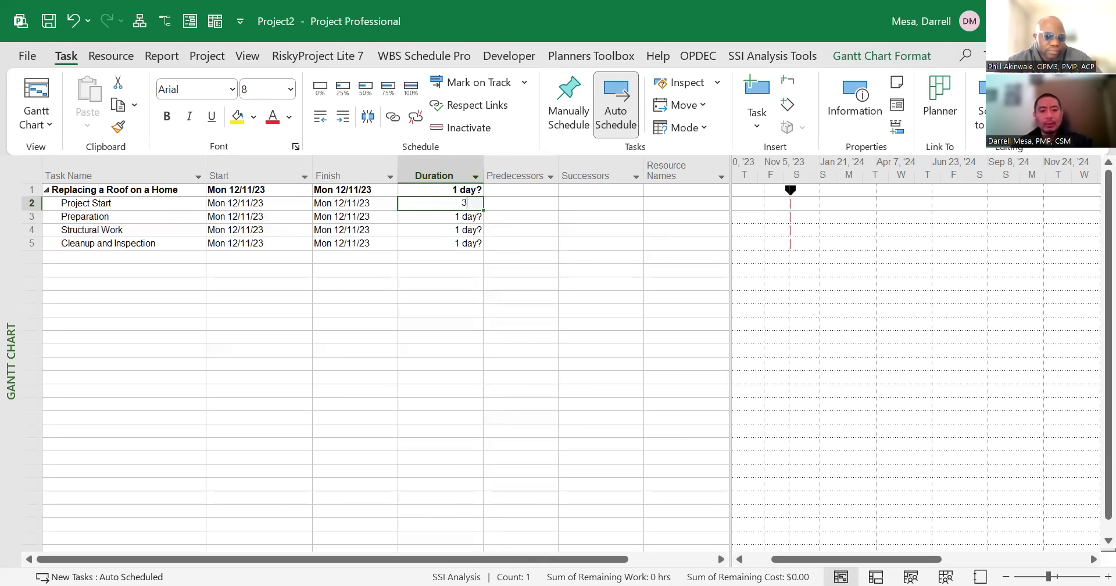
pyautogui.press('Tab')
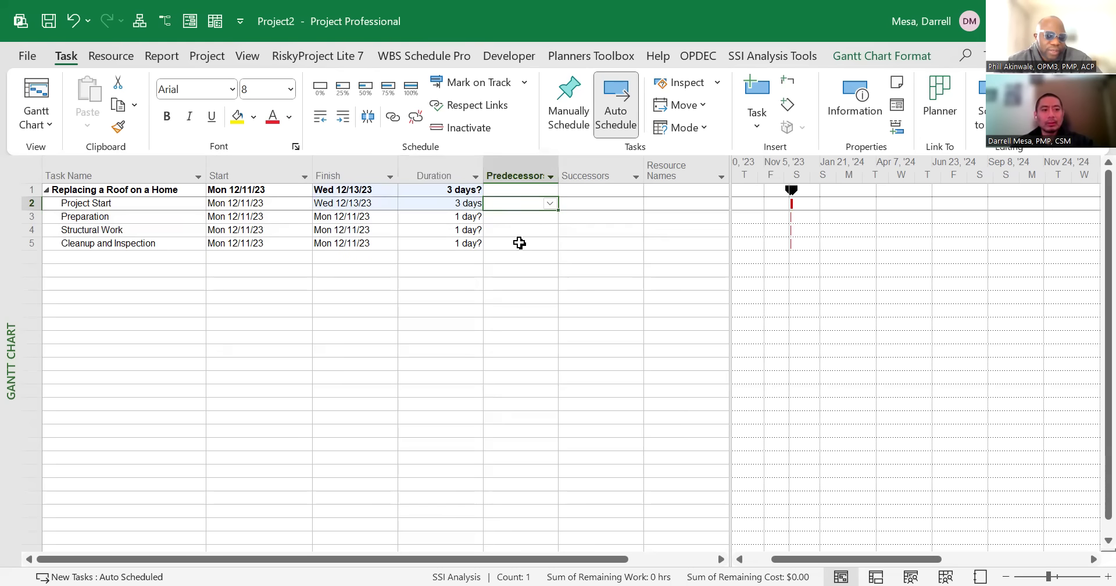
pyautogui.press('Down')
pyautogui.press('Down')
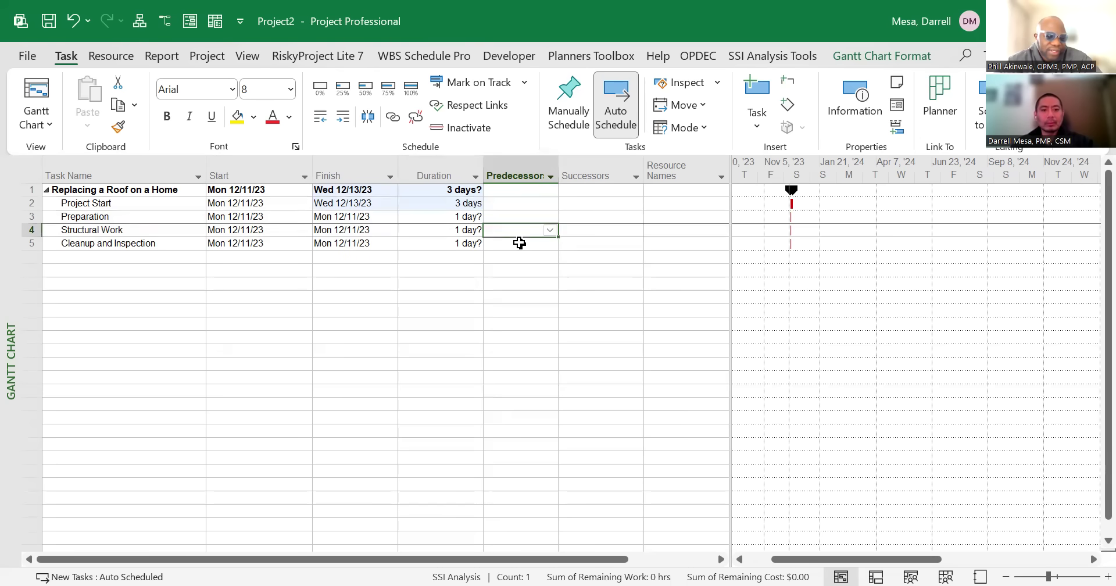
pyautogui.press('Up')
pyautogui.press('Up')
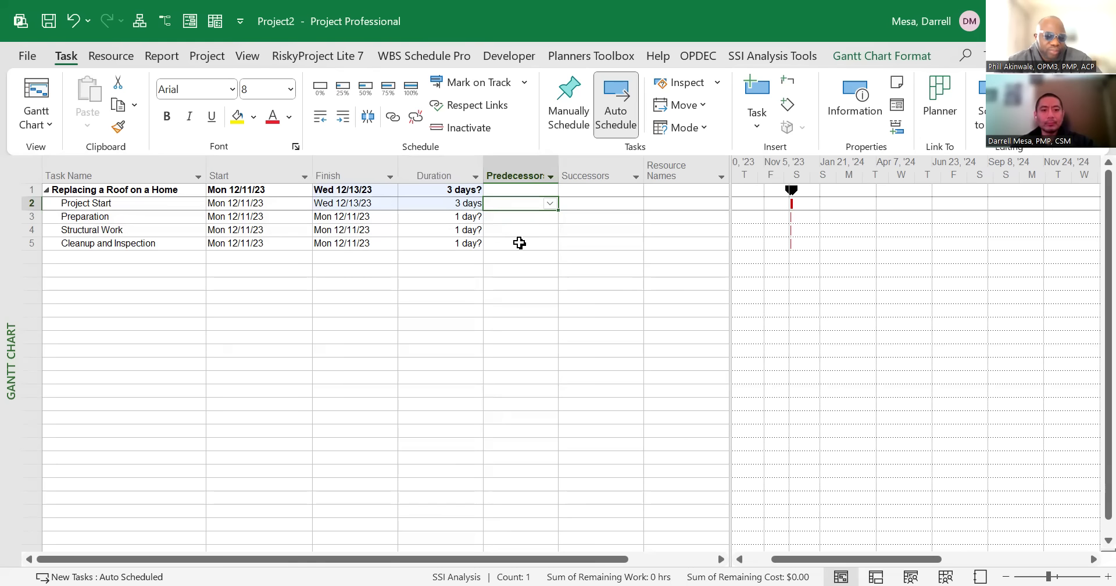
pyautogui.press('Right')
pyautogui.press('Right')
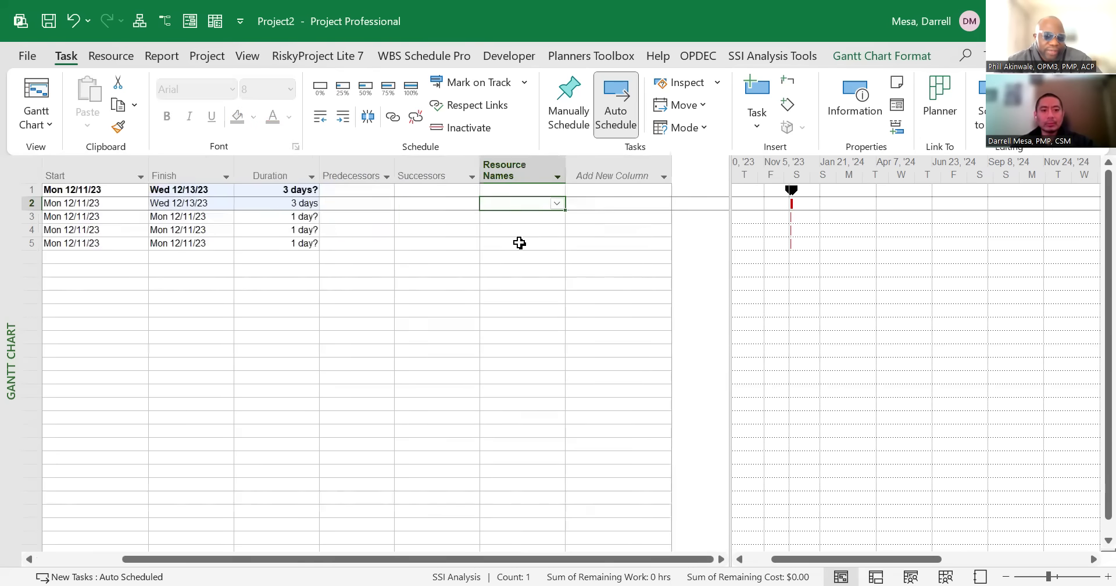
pyautogui.press('Left')
pyautogui.press('Left')
pyautogui.press('Left')
pyautogui.press('Left')
pyautogui.press('Left')
pyautogui.press('Left')
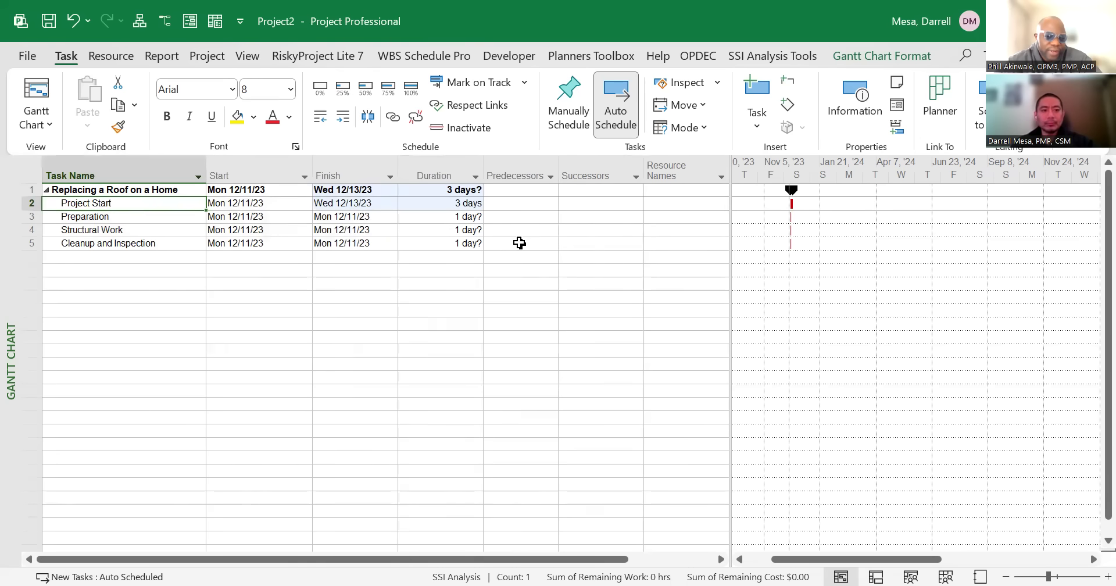
# Set the duration of the Preparation task to 2 days.
pyautogui.press('Right')
pyautogui.press('Right')
pyautogui.press('Right')
pyautogui.press('Right')
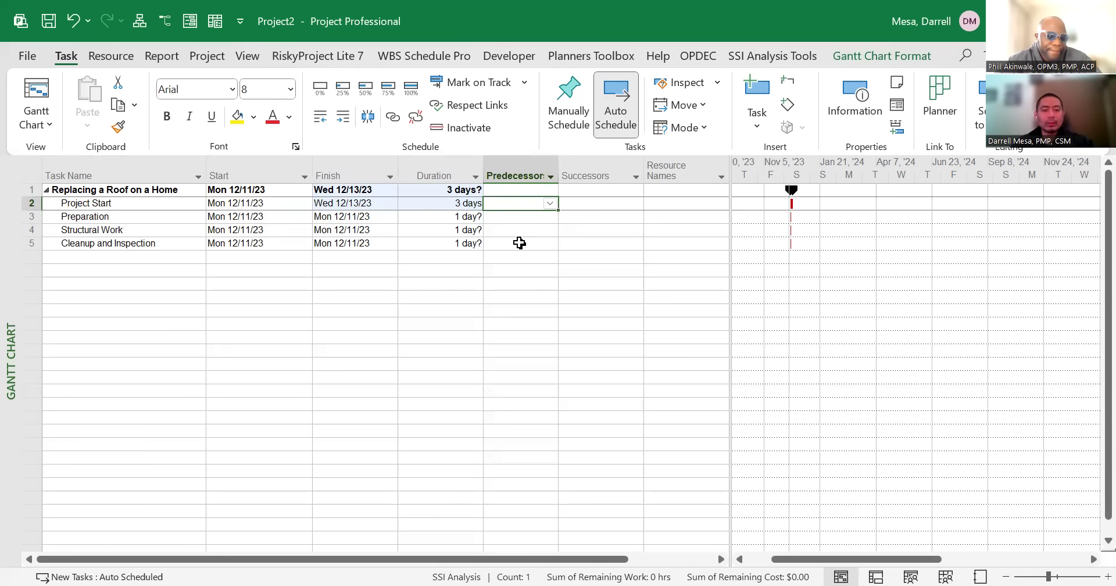
pyautogui.press('Down')
pyautogui.press('Left')
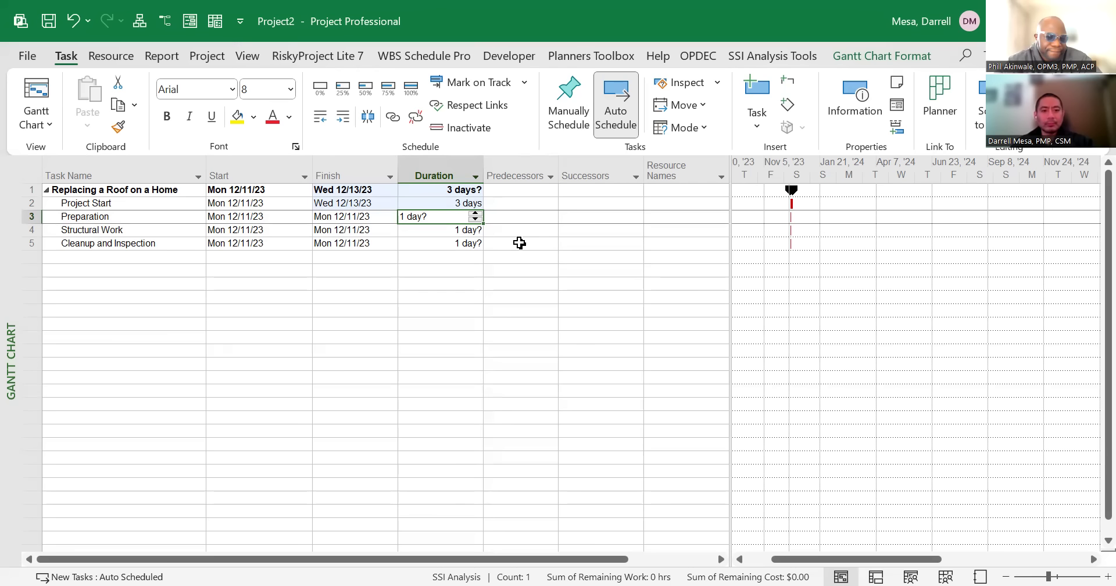
pyautogui.write('2')
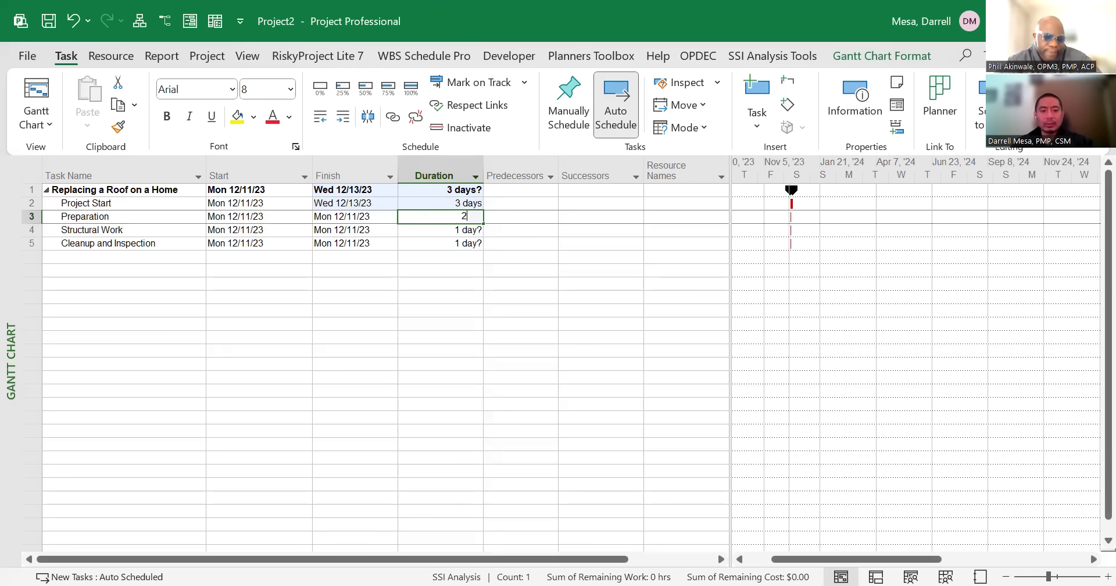
pyautogui.press('Return')
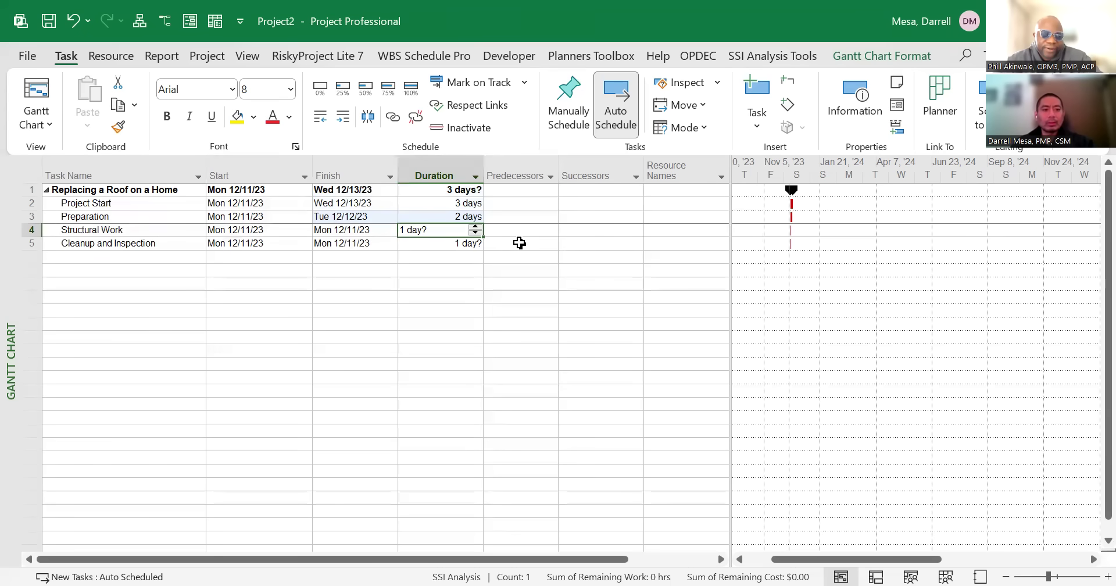
pyautogui.press('Right')
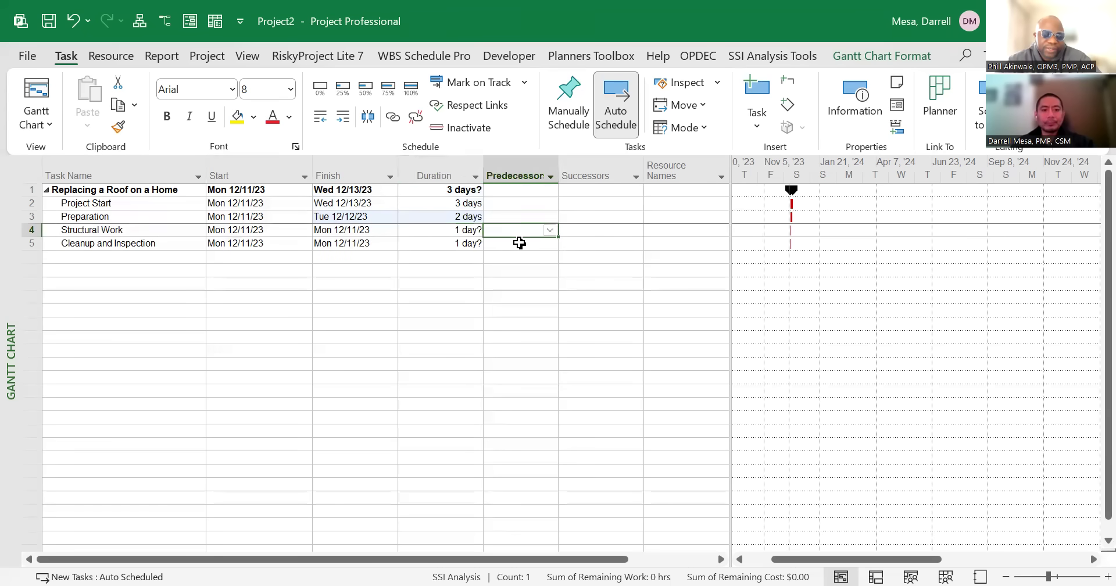
pyautogui.press('Left')
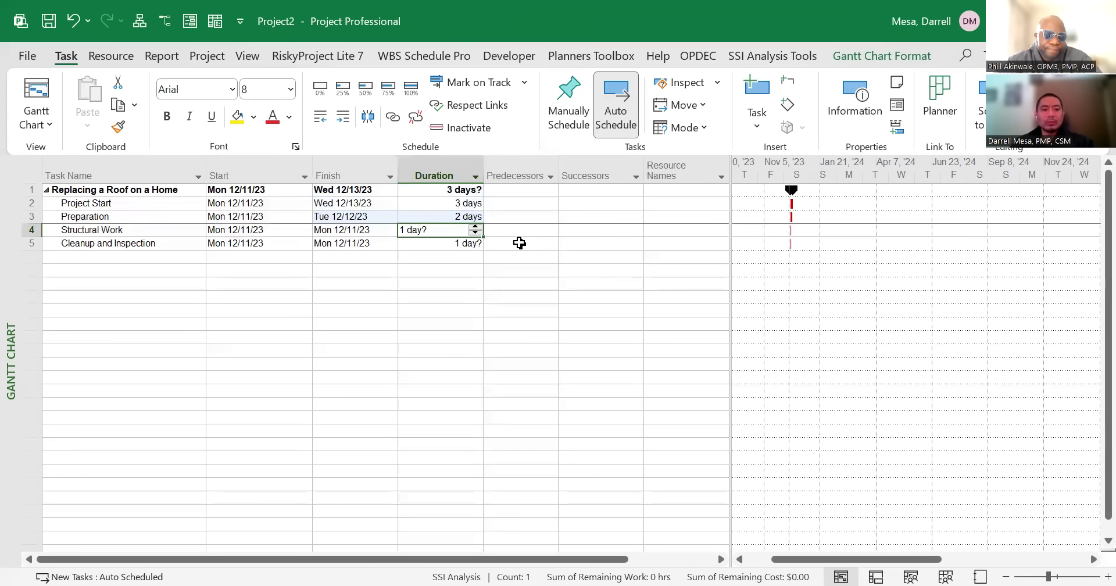
pyautogui.press('Tab')
pyautogui.press('Left')
pyautogui.press('Up')
pyautogui.press('Up')
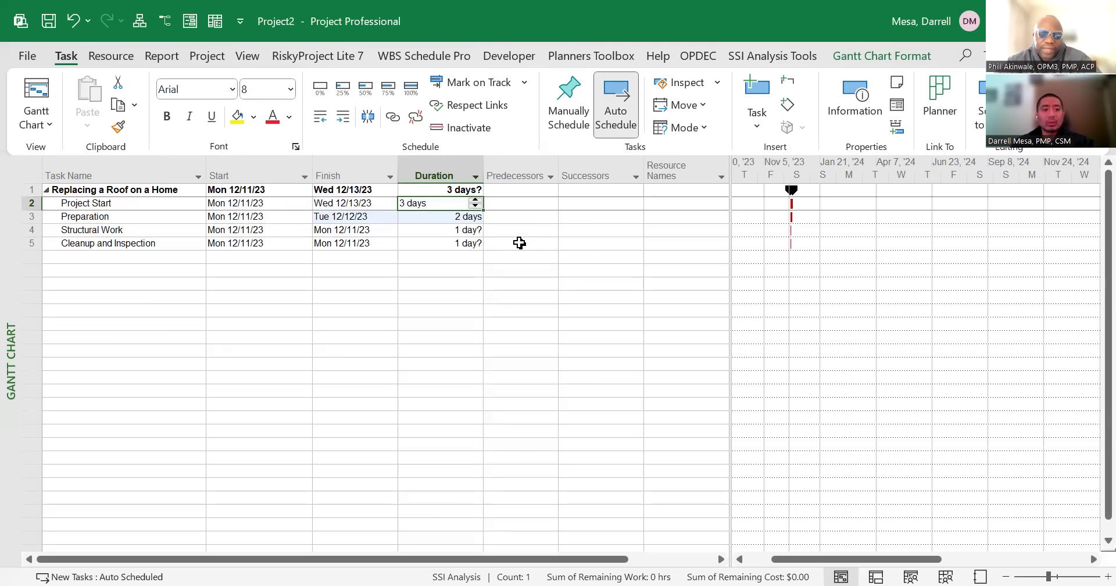
pyautogui.press('Down')
pyautogui.press('Down')
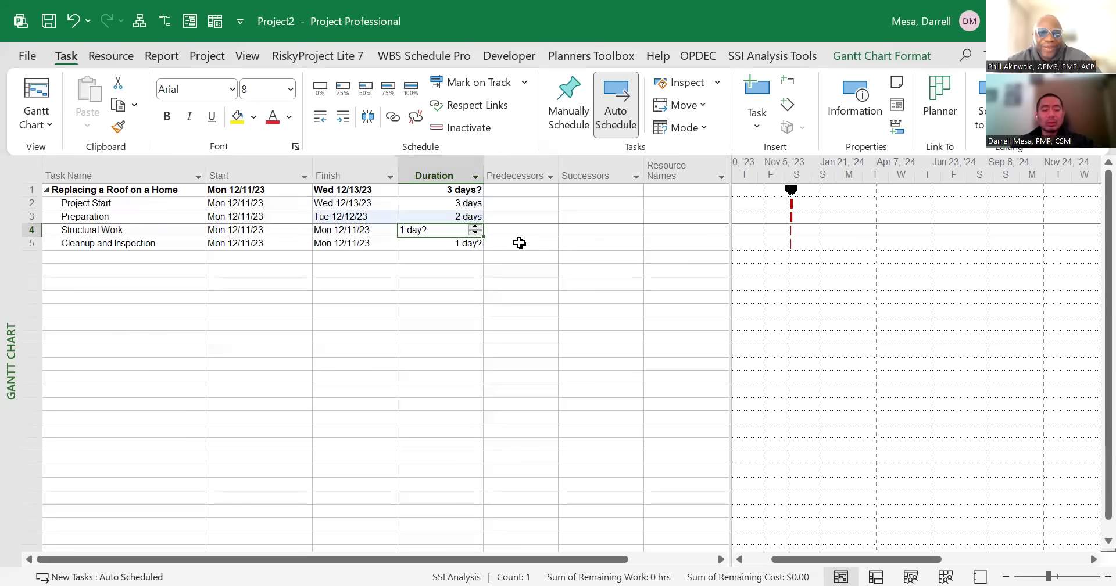
pyautogui.press('Up')
pyautogui.press('Down')
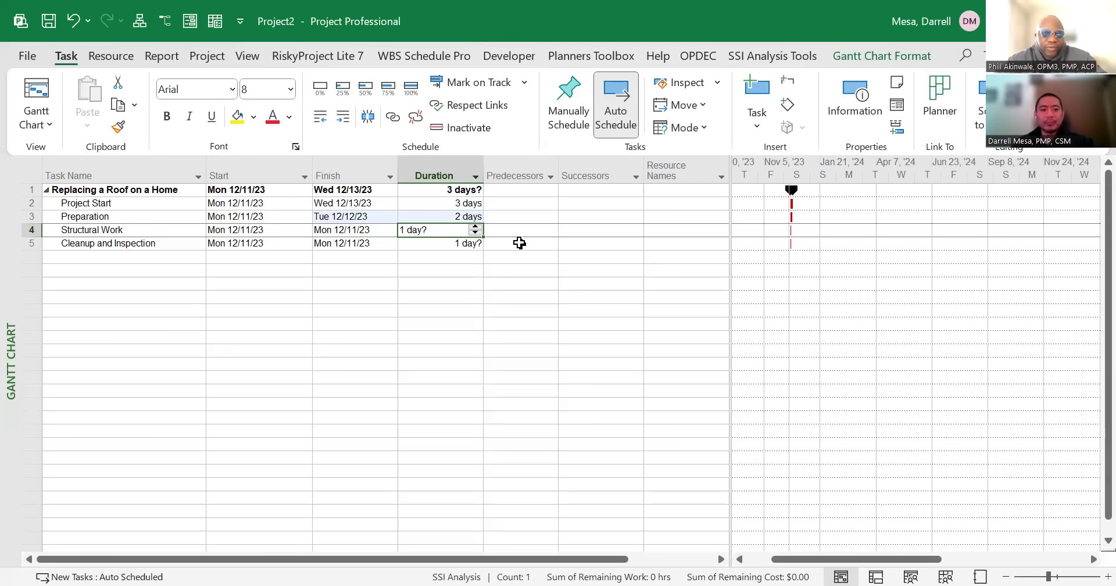
pyautogui.press('Right')
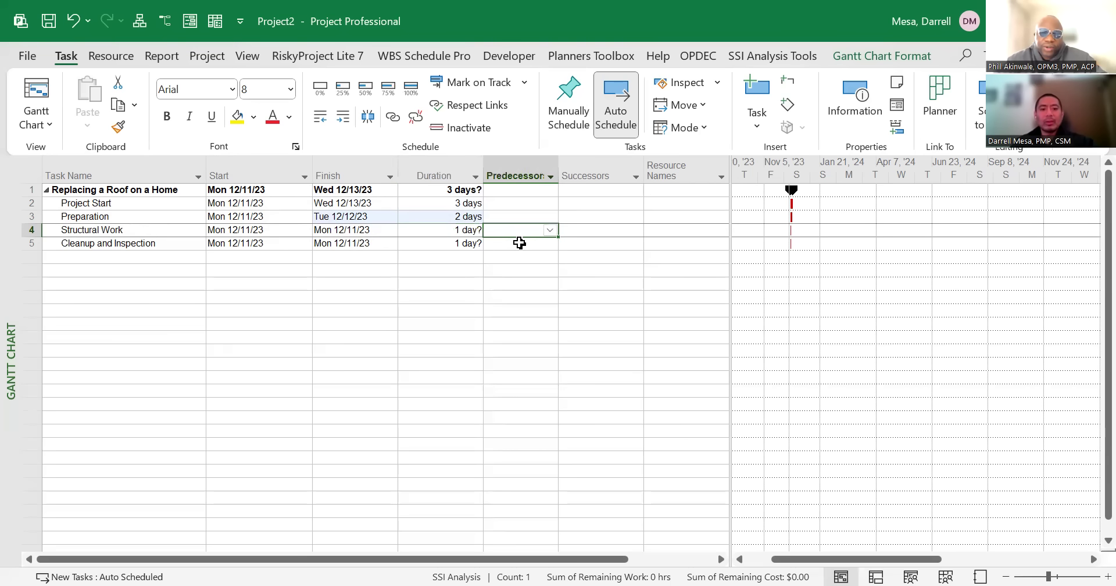
pyautogui.press('Left')
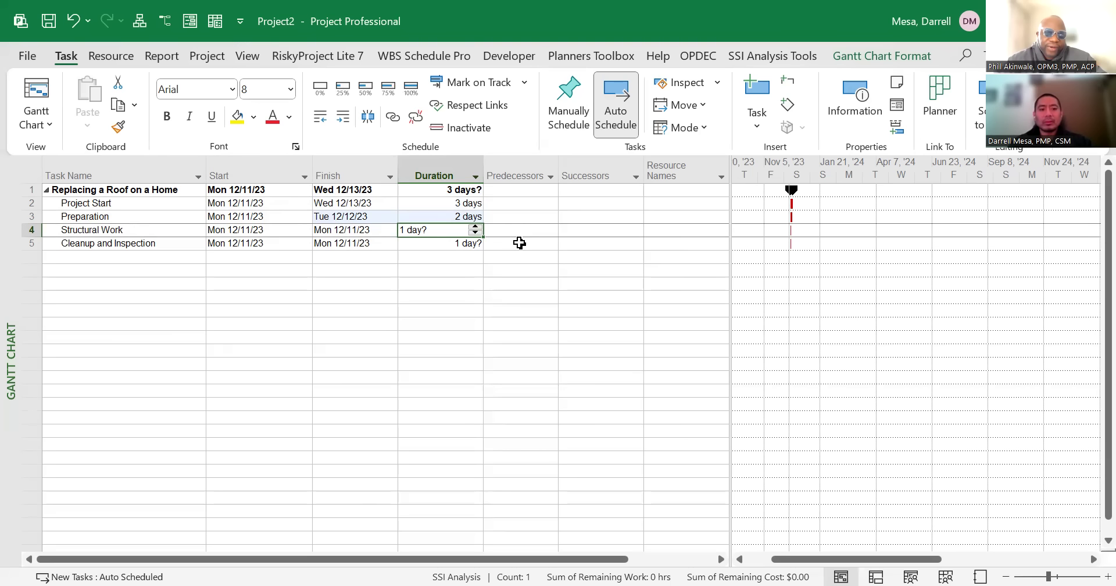
pyautogui.press('Right')
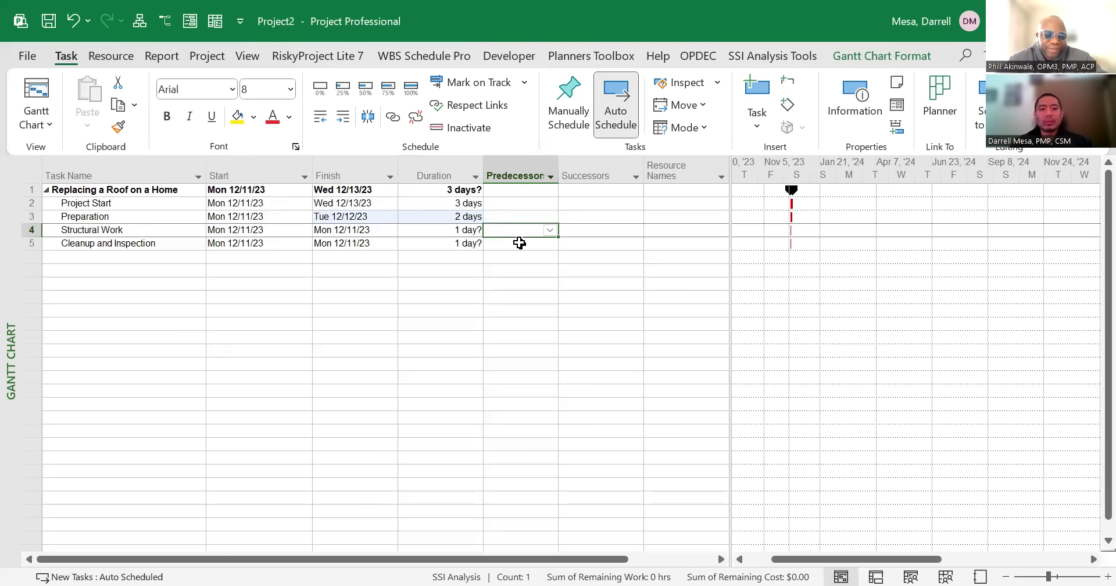
pyautogui.press('Left')
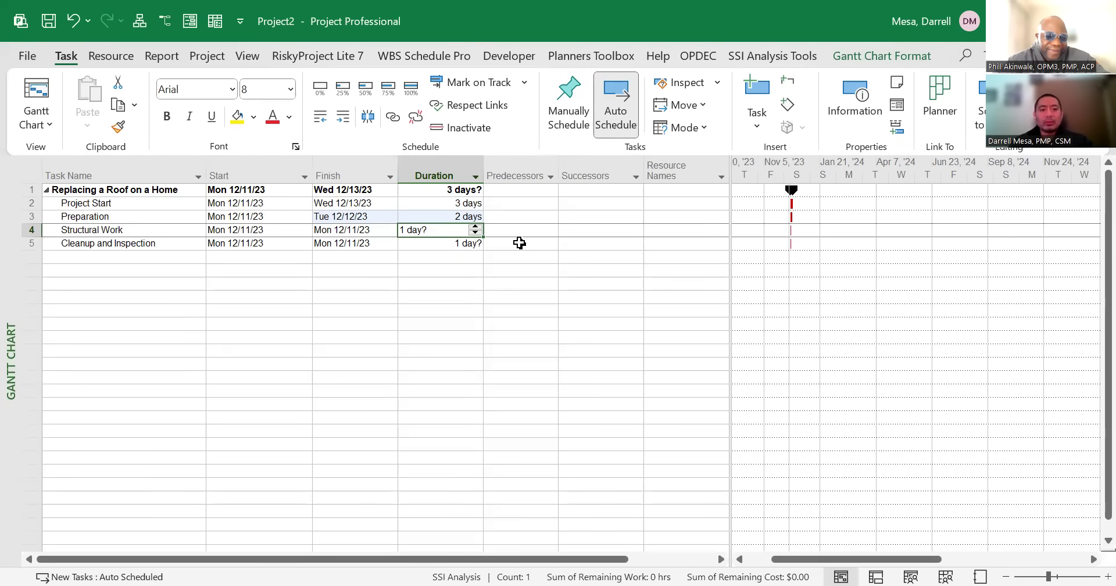
pyautogui.press('Up')
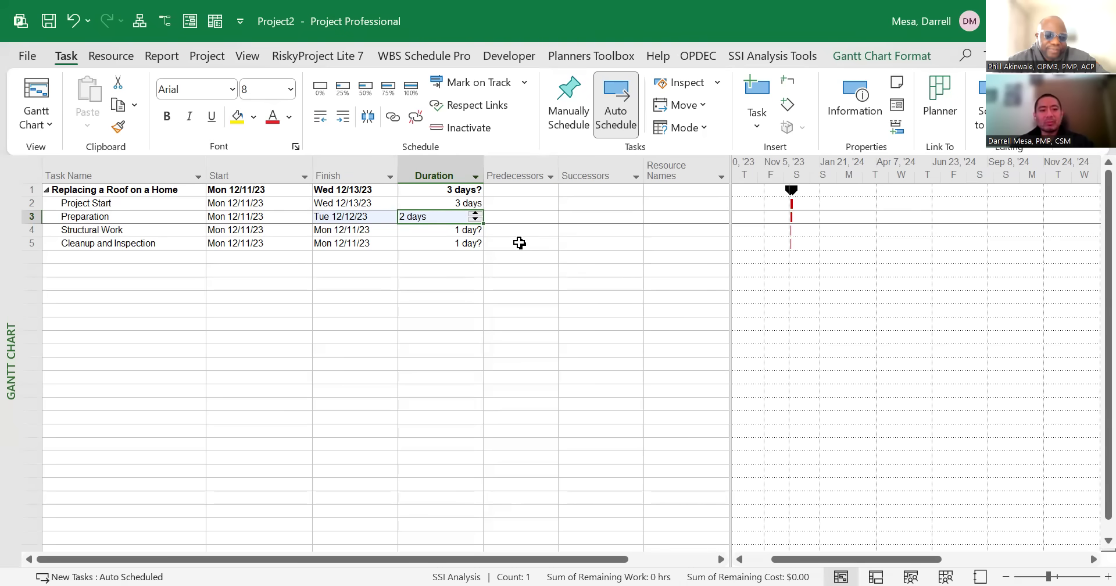
pyautogui.press('Down')
pyautogui.press('Up')
pyautogui.press('Right')
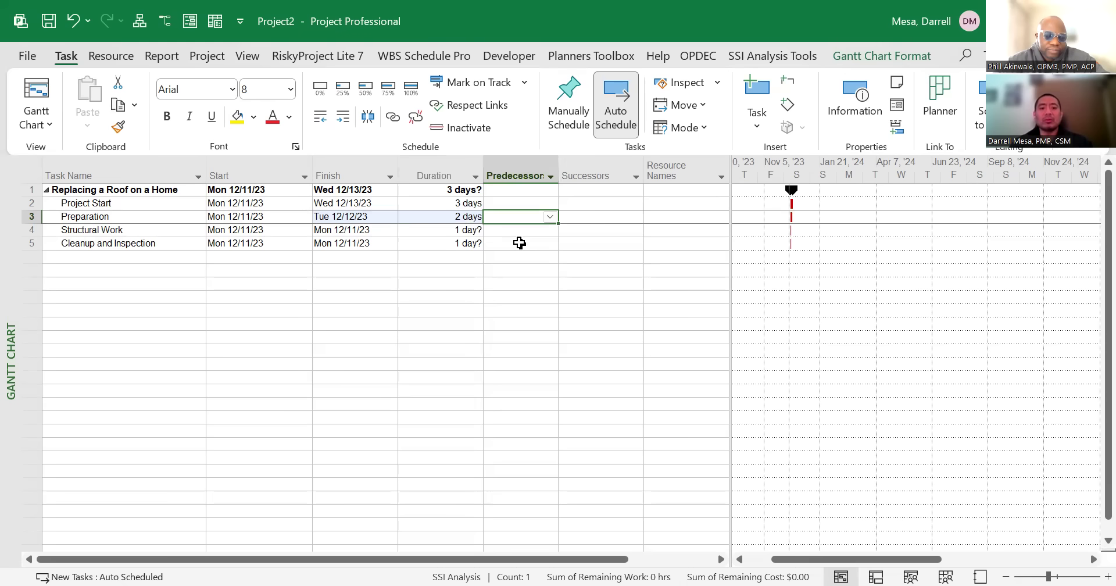
pyautogui.press('Left')
pyautogui.press('Down')
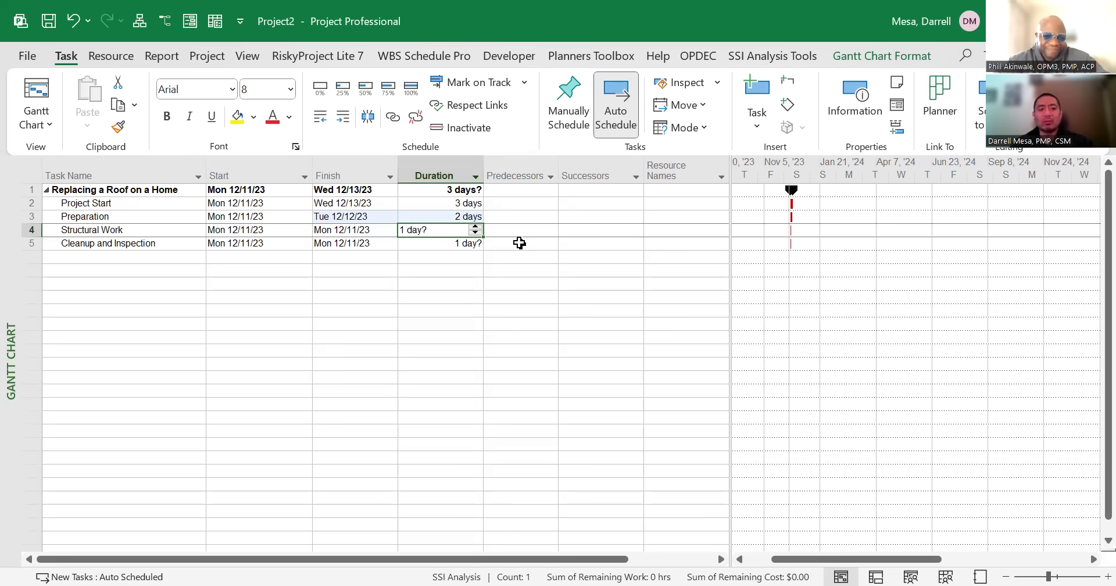
pyautogui.press('Right')
pyautogui.press('Left')
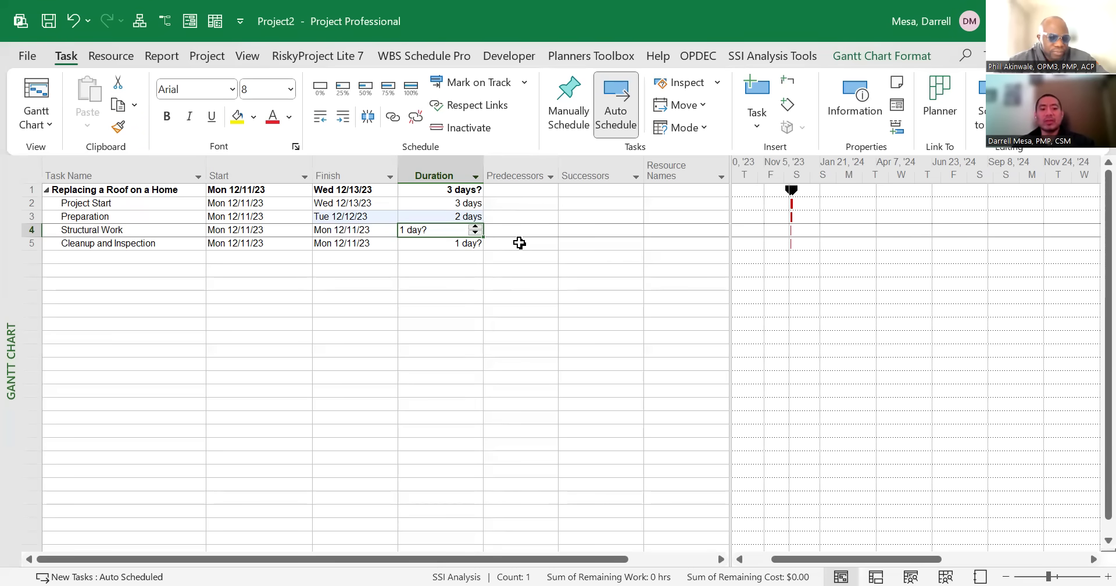
# Set the duration of the Structural Work task to 2 days.
pyautogui.press('Tab')
pyautogui.hotkey('shift', 'Tab')
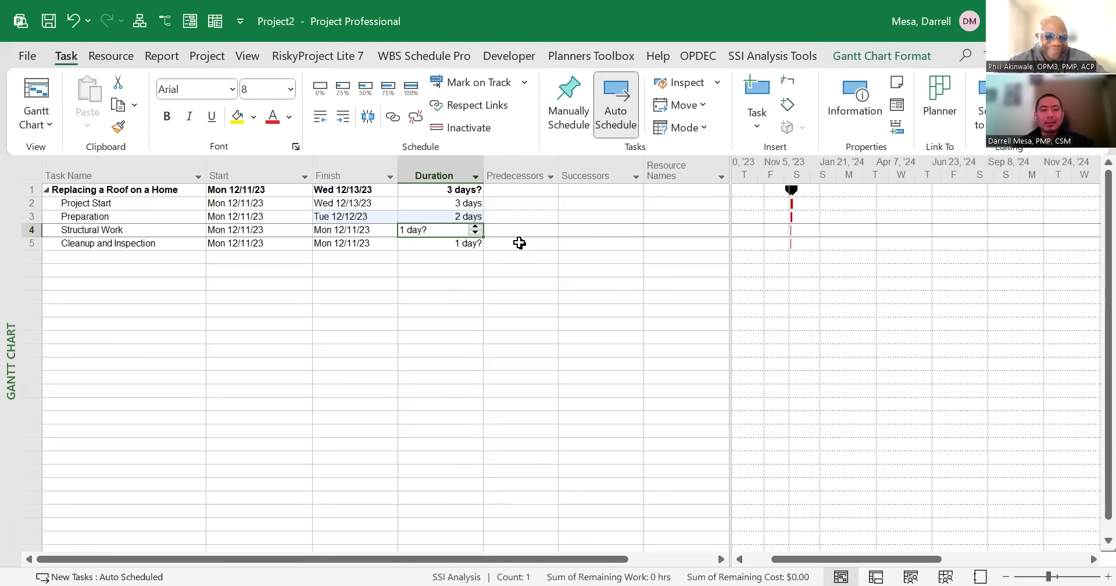
pyautogui.write('2')
pyautogui.press('Return')
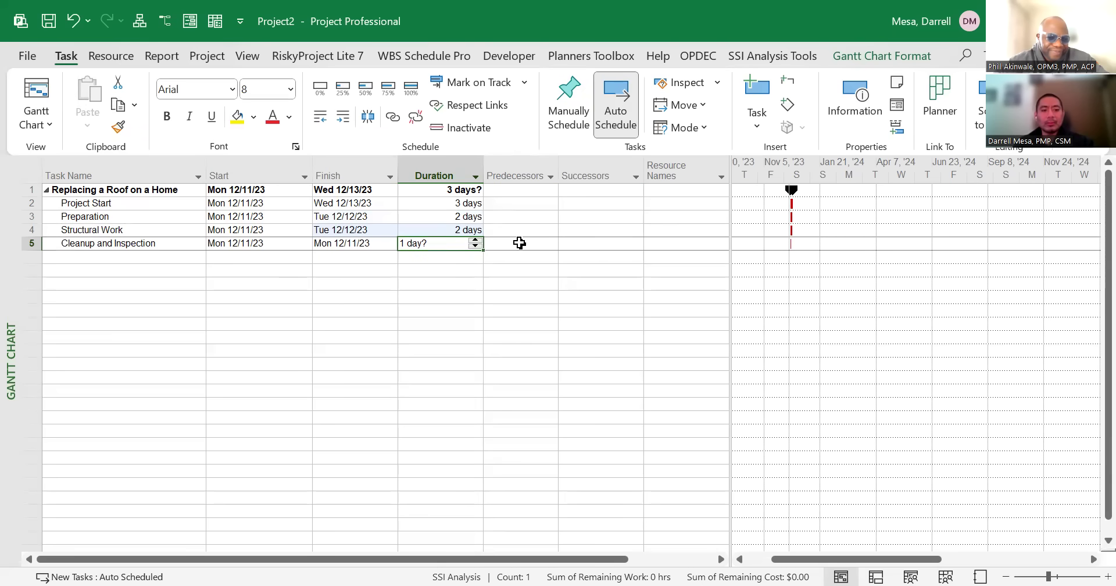
# Set the duration of the Cleanup and Inspection task to 1 day.
pyautogui.write('1')
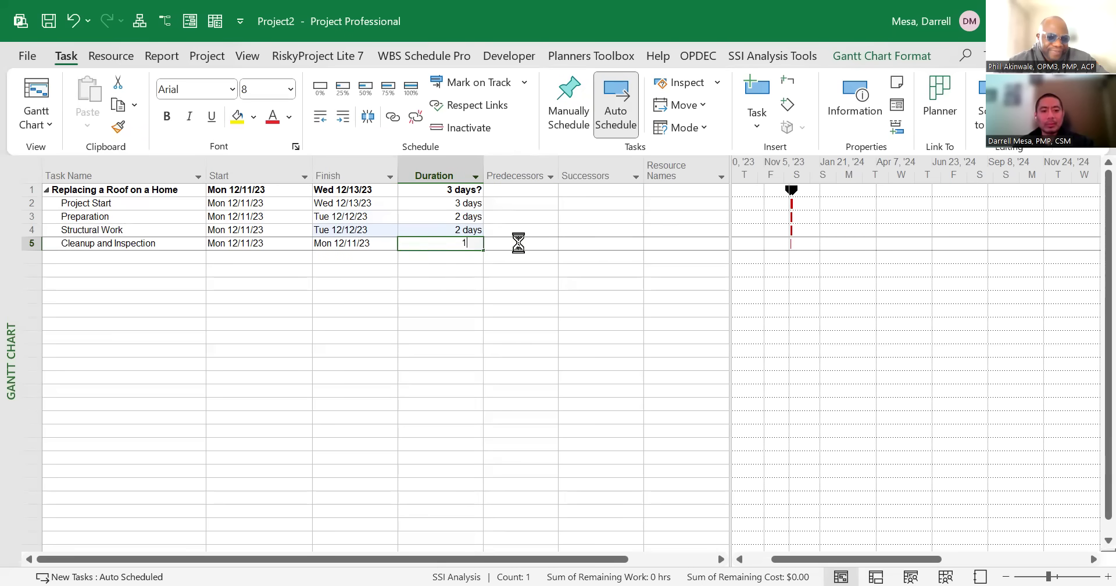
pyautogui.press('Tab')
pyautogui.press('Left')
pyautogui.press('Left')
pyautogui.press('Left')
pyautogui.press('Left')
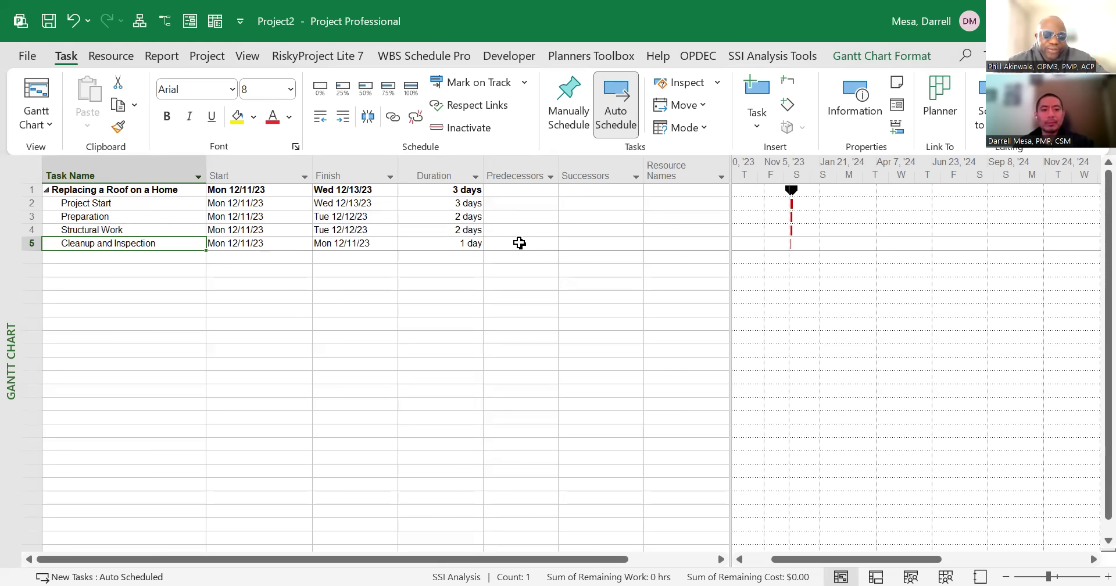
# Set the duration of the Cleanup and Inspection task to 2 days.
pyautogui.press('Right')
pyautogui.press('Right')
pyautogui.press('Right')
pyautogui.press('F2')
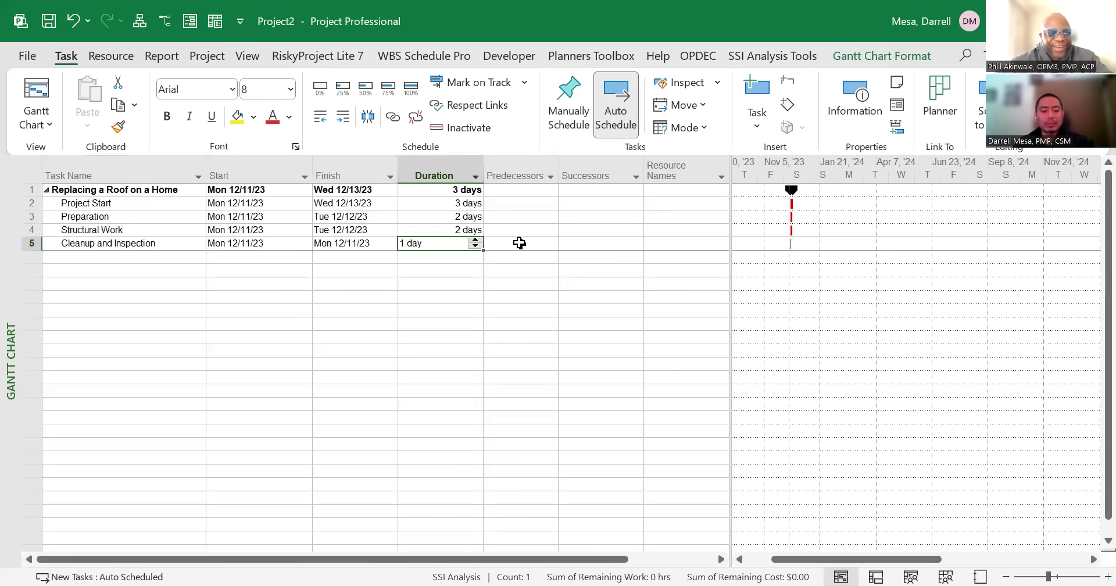
pyautogui.write('2')
pyautogui.press('Tab')
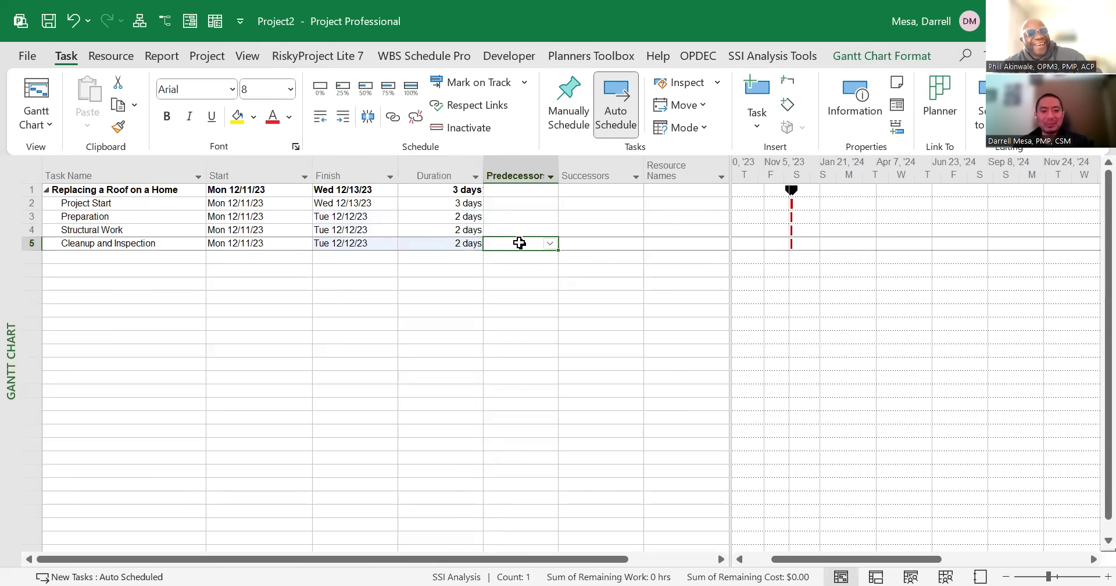
pyautogui.press('Left')
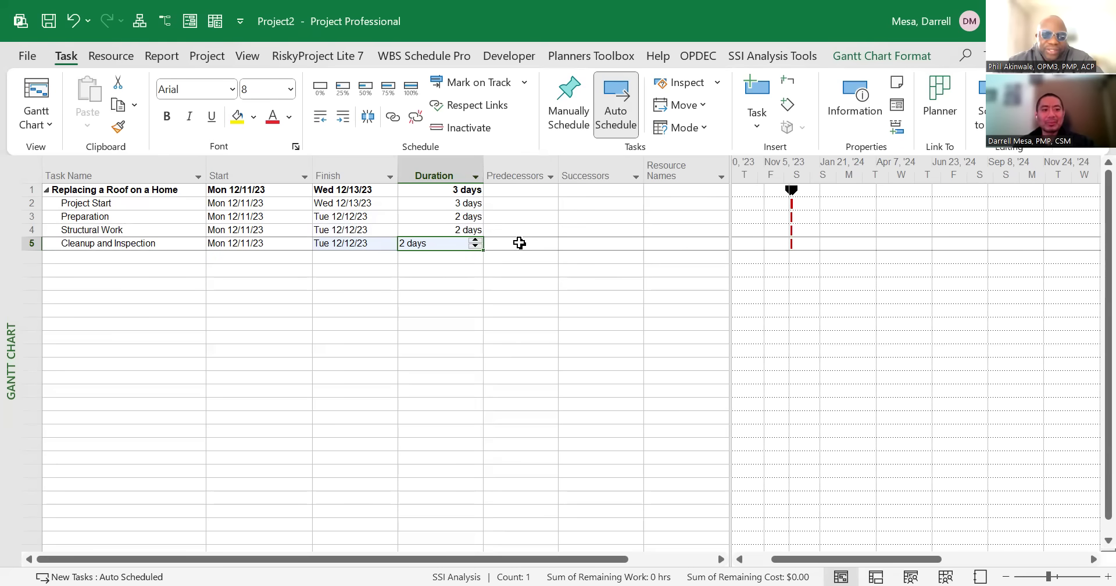
pyautogui.press('Tab')
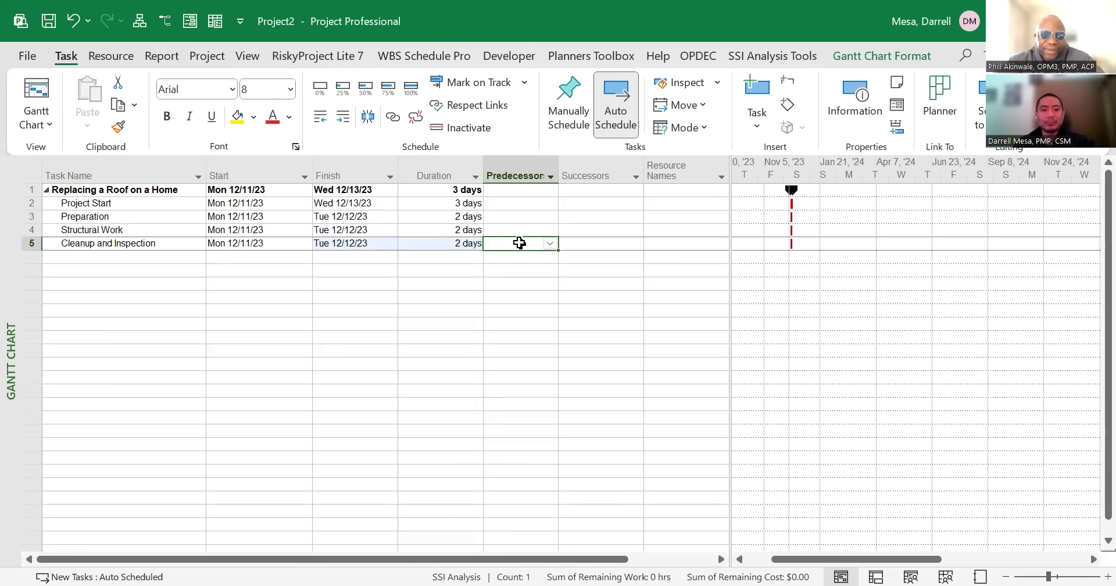
# Review the Predecessors cells and the order of the subtasks from Project Start to Cleanup and Inspection.
pyautogui.press('Up')
pyautogui.press('Up')
pyautogui.press('Up')
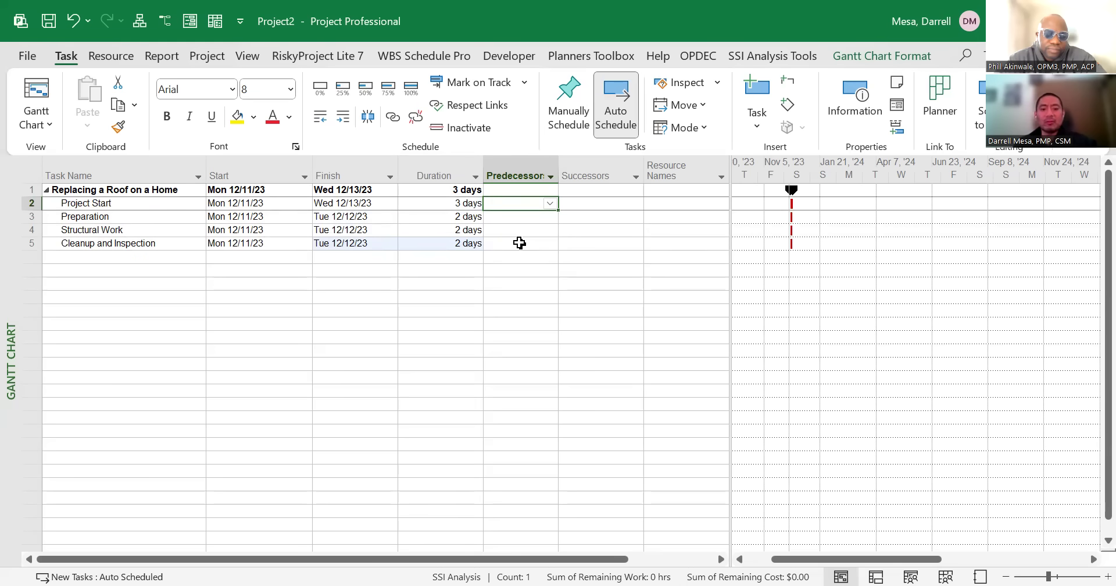
pyautogui.press('Down')
pyautogui.press('Down')
pyautogui.press('Down')
pyautogui.press('Down')
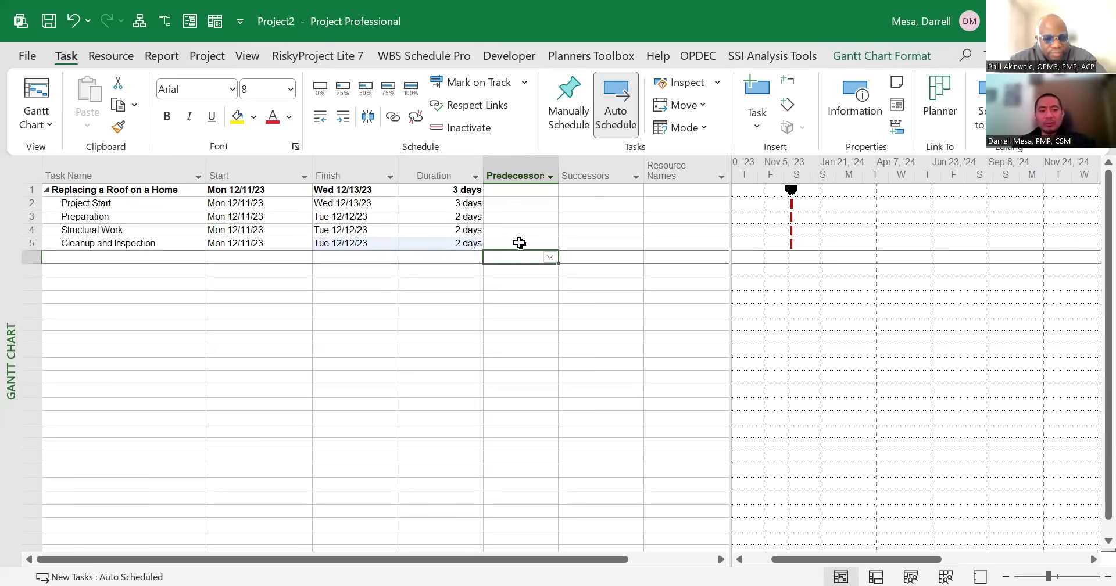
pyautogui.press('Left')
pyautogui.press('Left')
pyautogui.press('Left')
pyautogui.press('Left')
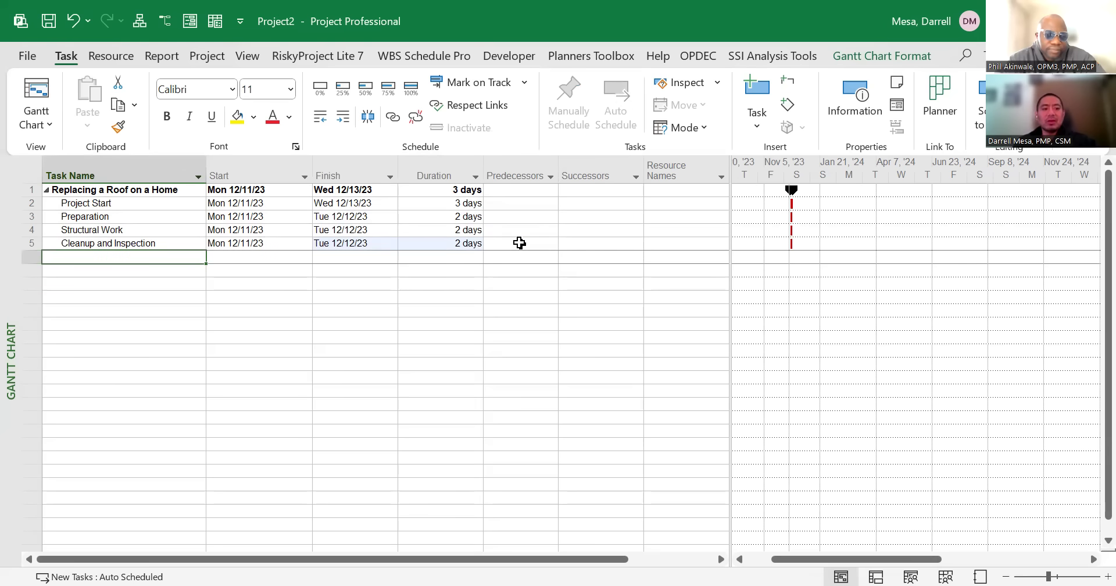
pyautogui.press('Up')
pyautogui.press('Up')
pyautogui.press('Up')
pyautogui.press('Up')
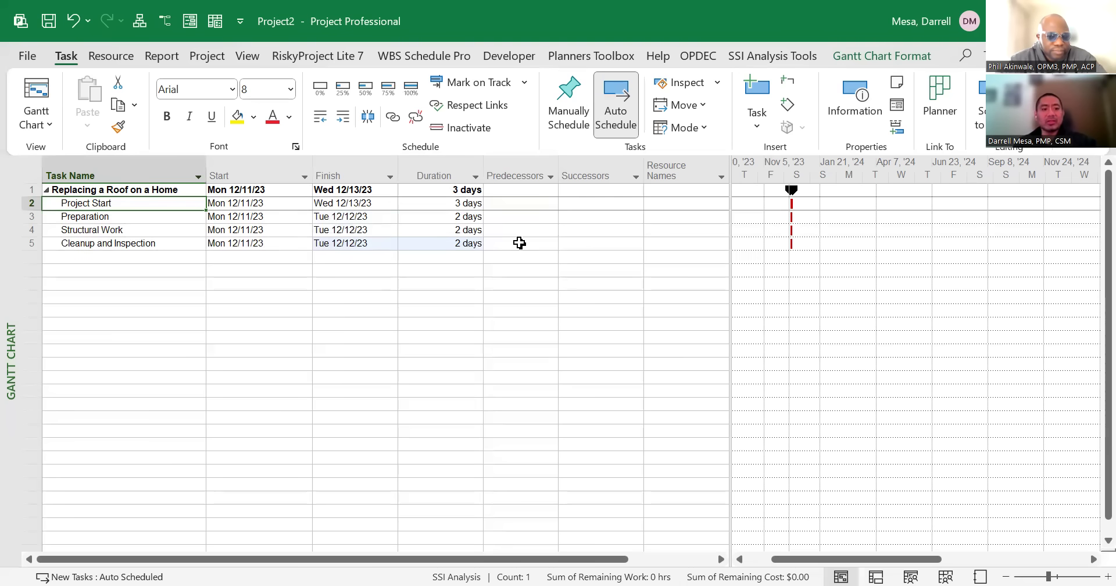
pyautogui.press('Down')
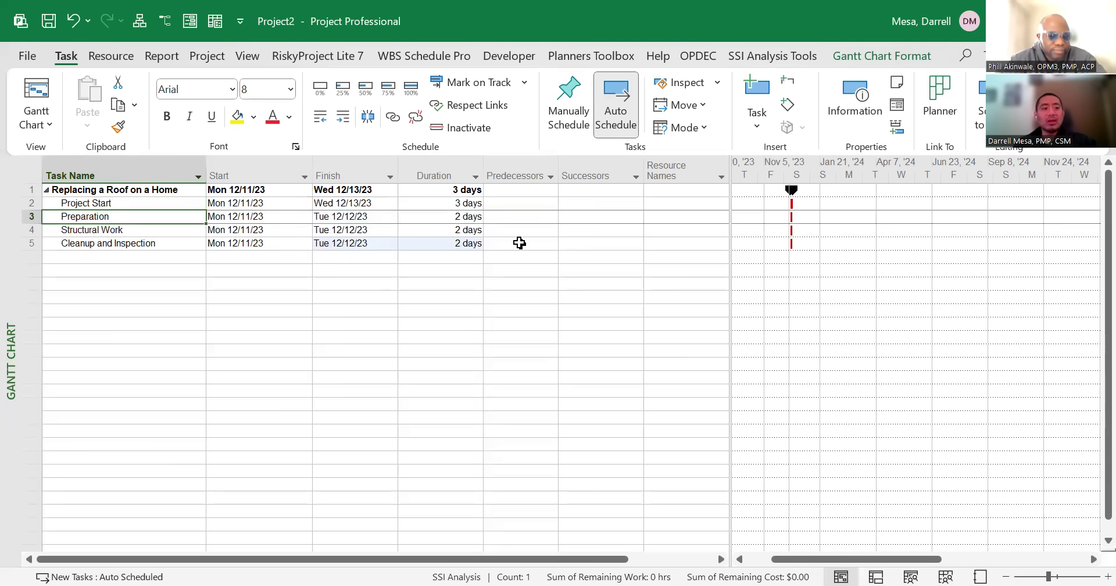
pyautogui.press('Down')
pyautogui.press('Up')
pyautogui.press('Up')
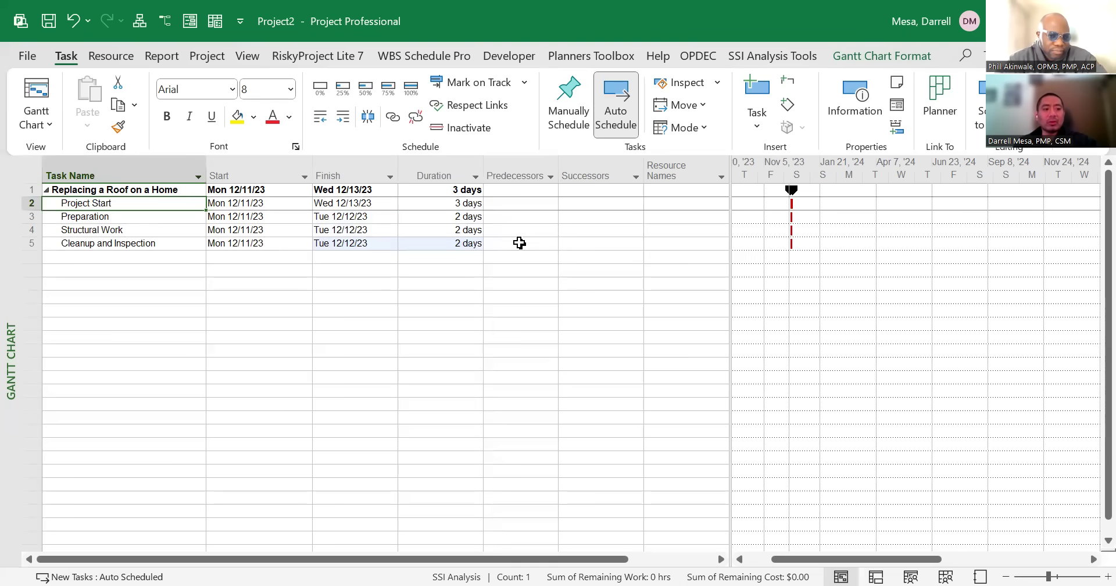
pyautogui.press('Down')
pyautogui.press('Down')
pyautogui.press('Down')
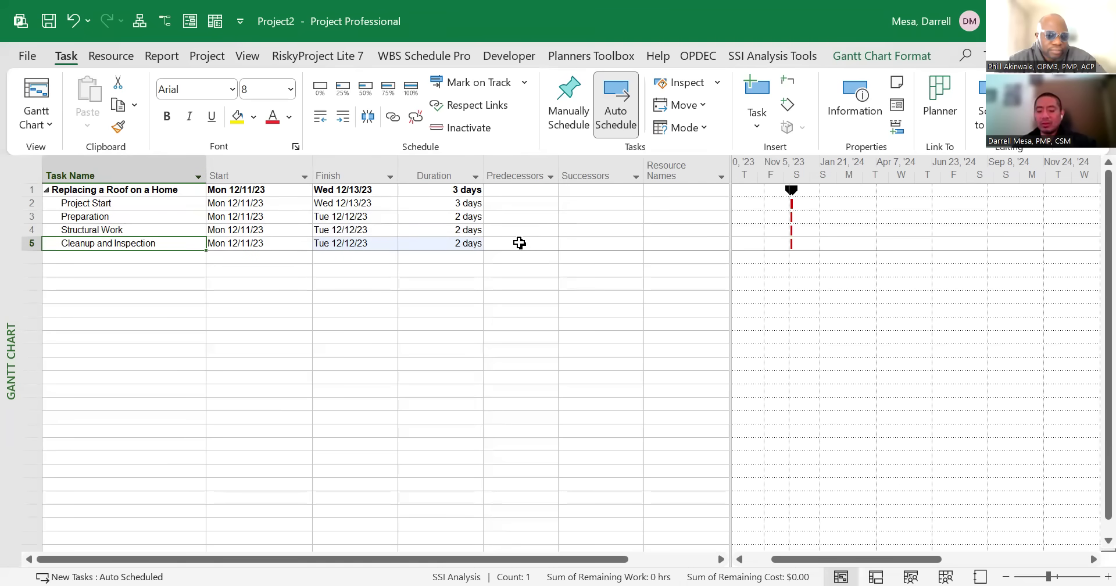
# Add a subtask named Project End directly below Cleanup and Inspection.
pyautogui.press('Down')
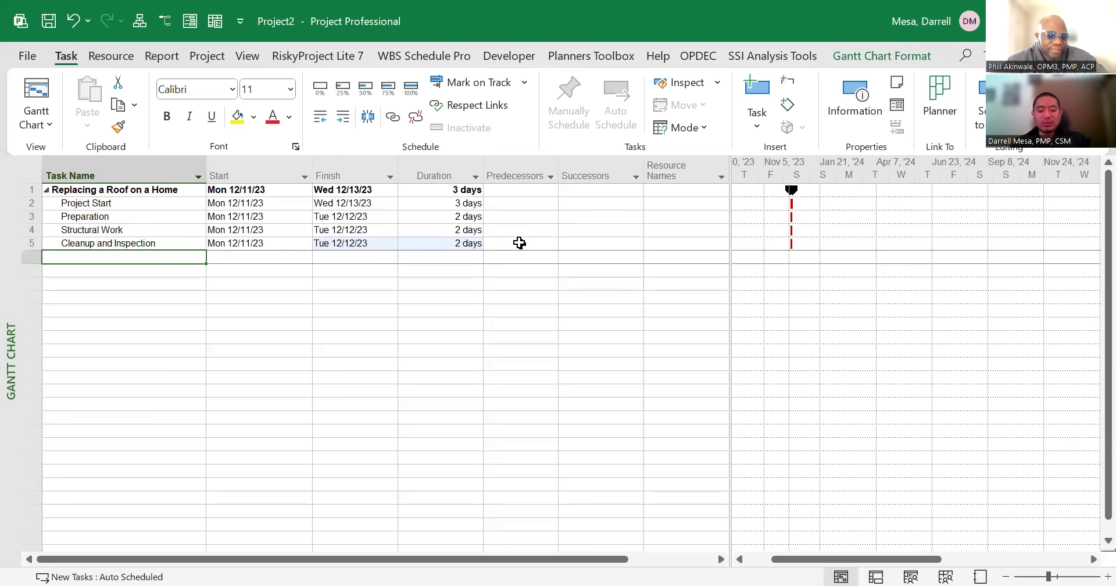
pyautogui.write('Project E')
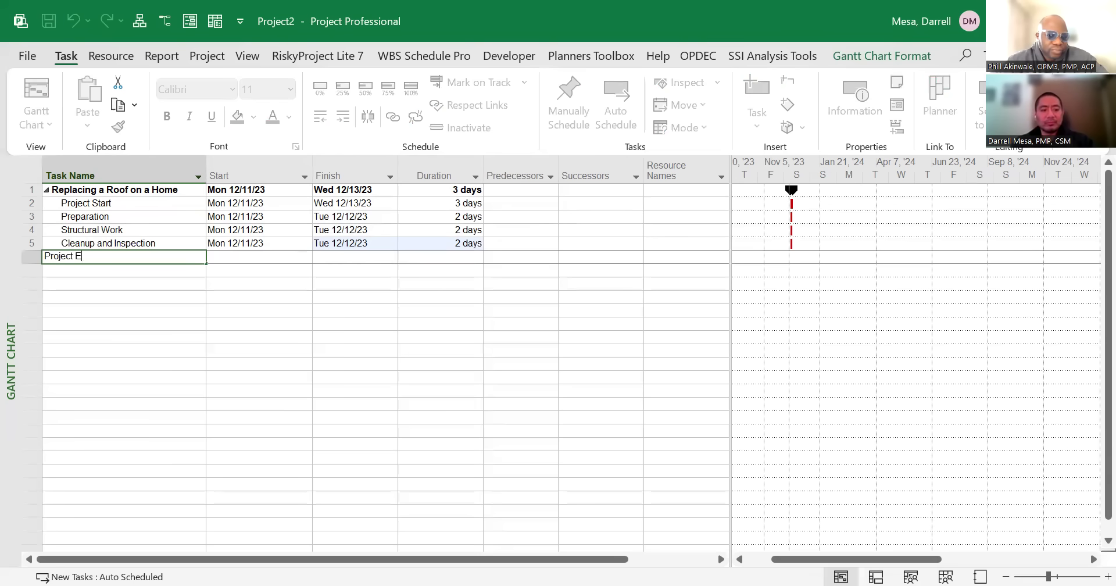
pyautogui.write('nd')
pyautogui.press('Tab')
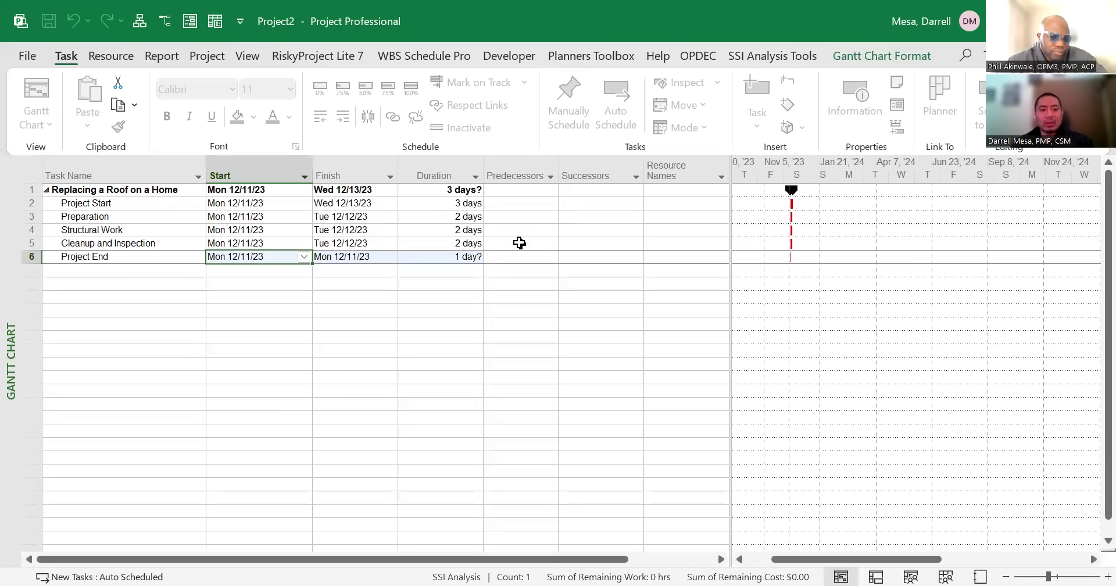
# Examine the Start, Finish, Duration and Predecessors values of the Project End task.
pyautogui.press('Tab')
pyautogui.press('Tab')
pyautogui.press('Tab')
pyautogui.hotkey('shift', 'Tab')
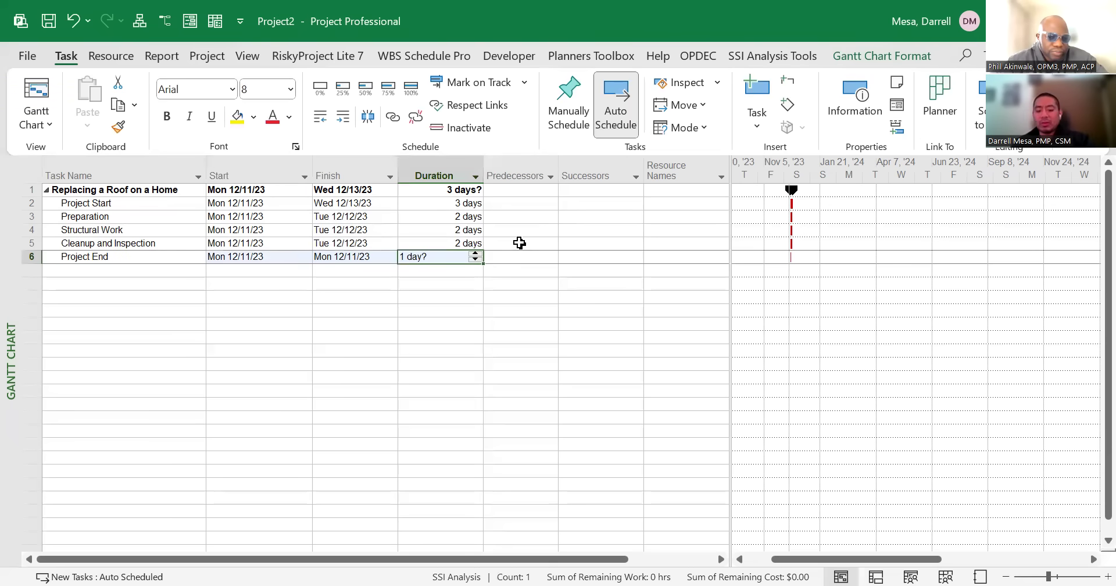
pyautogui.hotkey('shift', 'Tab')
pyautogui.hotkey('shift', 'Tab')
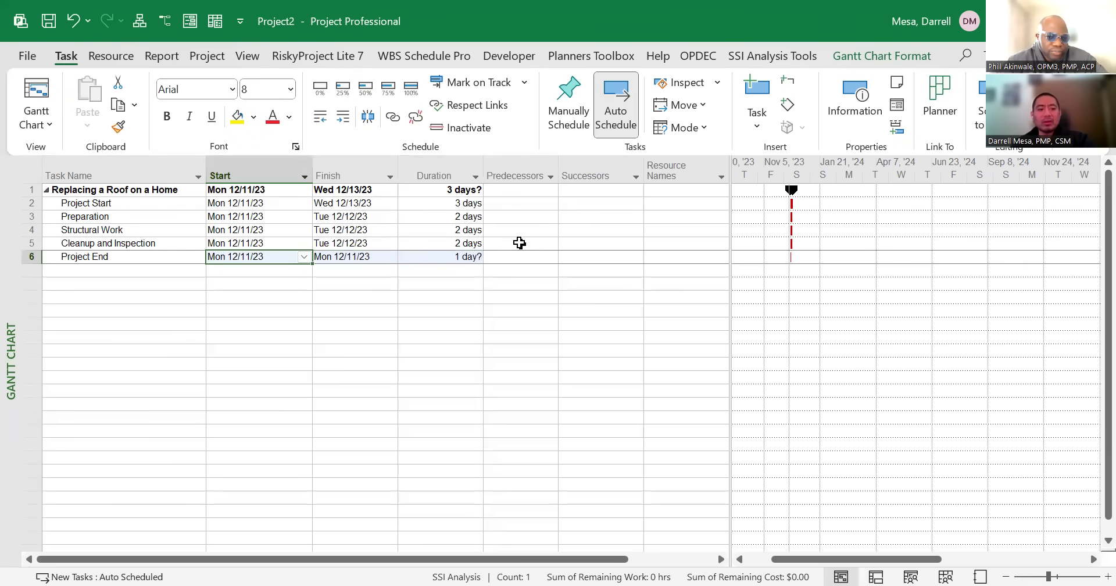
pyautogui.press('Tab')
pyautogui.hotkey('shift', 'Tab')
pyautogui.press('Tab')
pyautogui.press('Tab')
pyautogui.hotkey('shift', 'Tab')
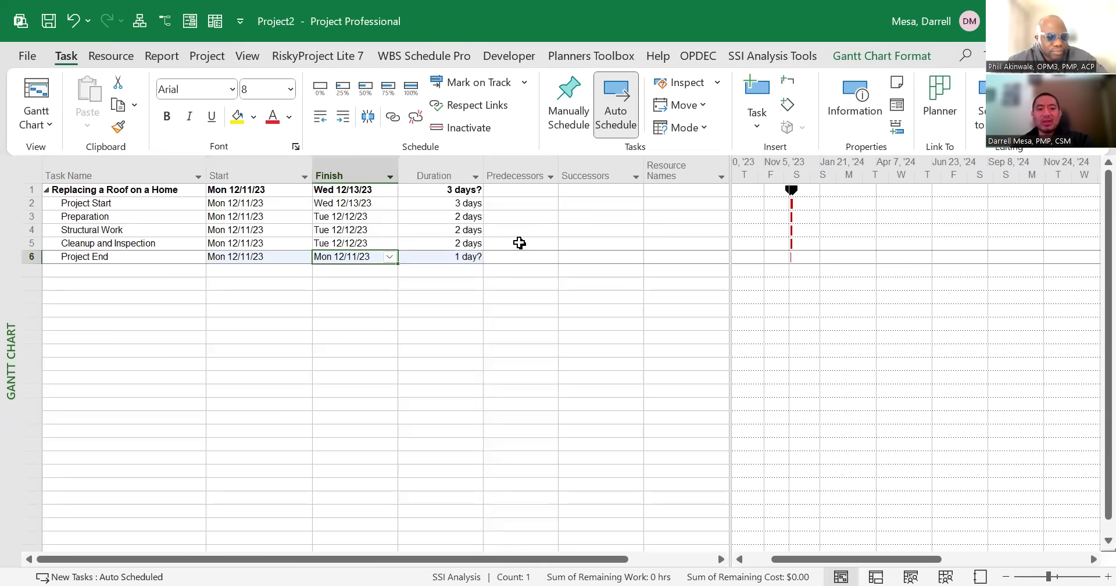
pyautogui.hotkey('shift', 'Tab')
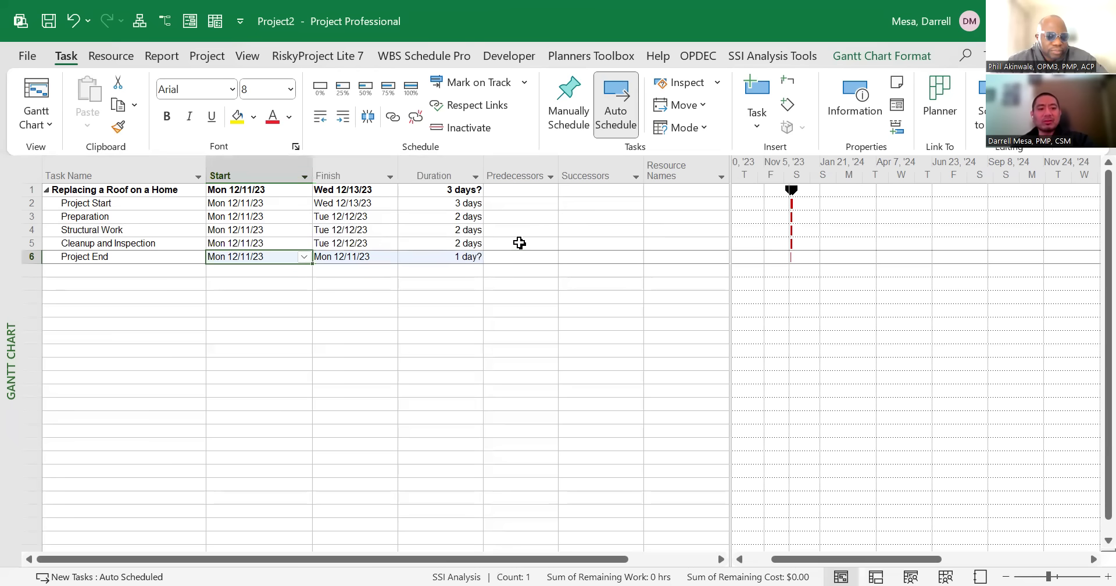
pyautogui.press('Tab')
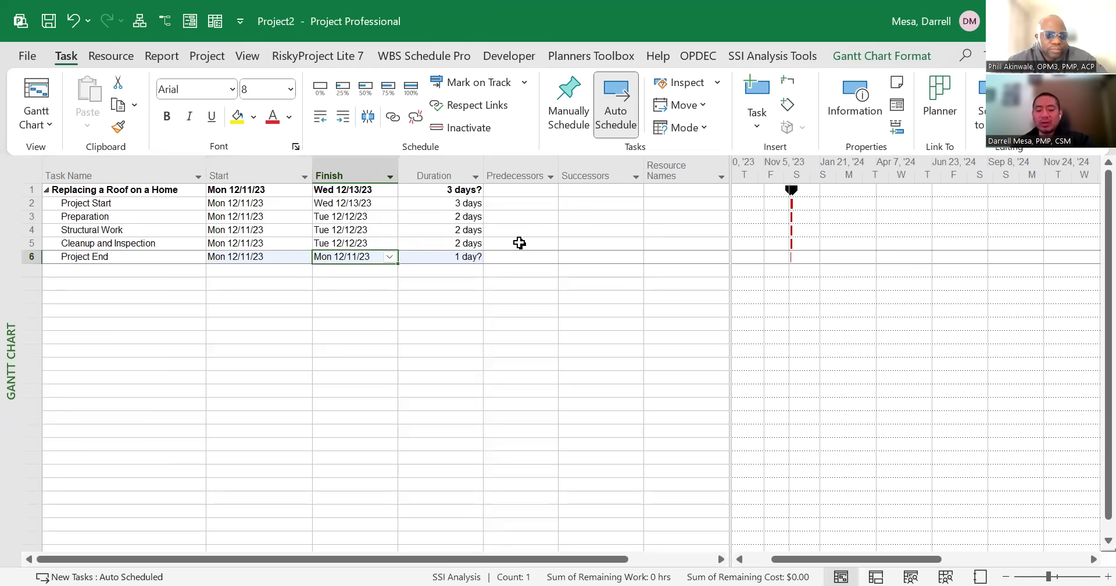
pyautogui.hotkey('shift', 'Tab')
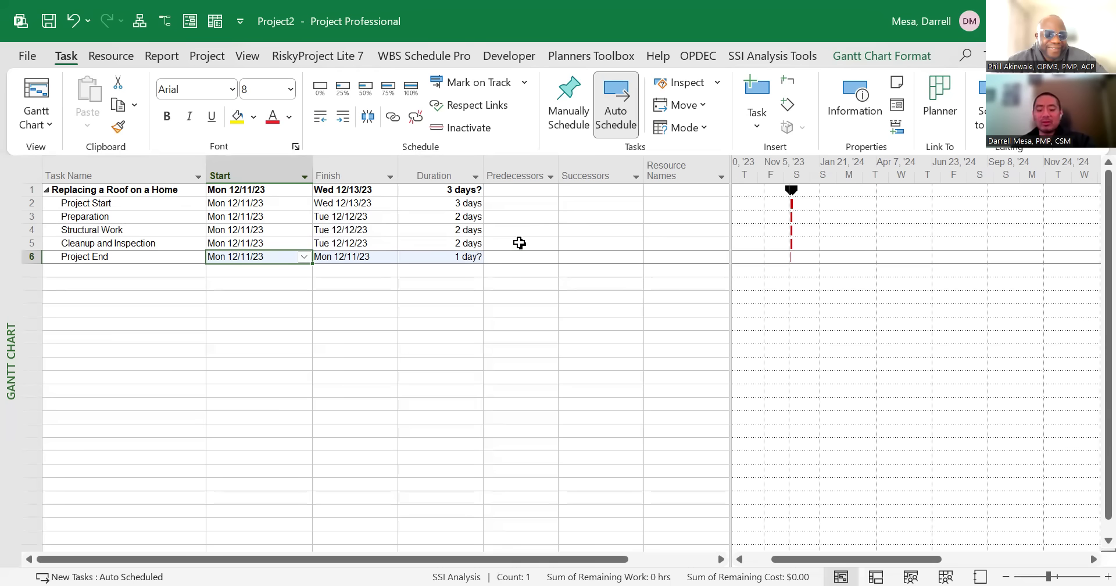
pyautogui.press('Right')
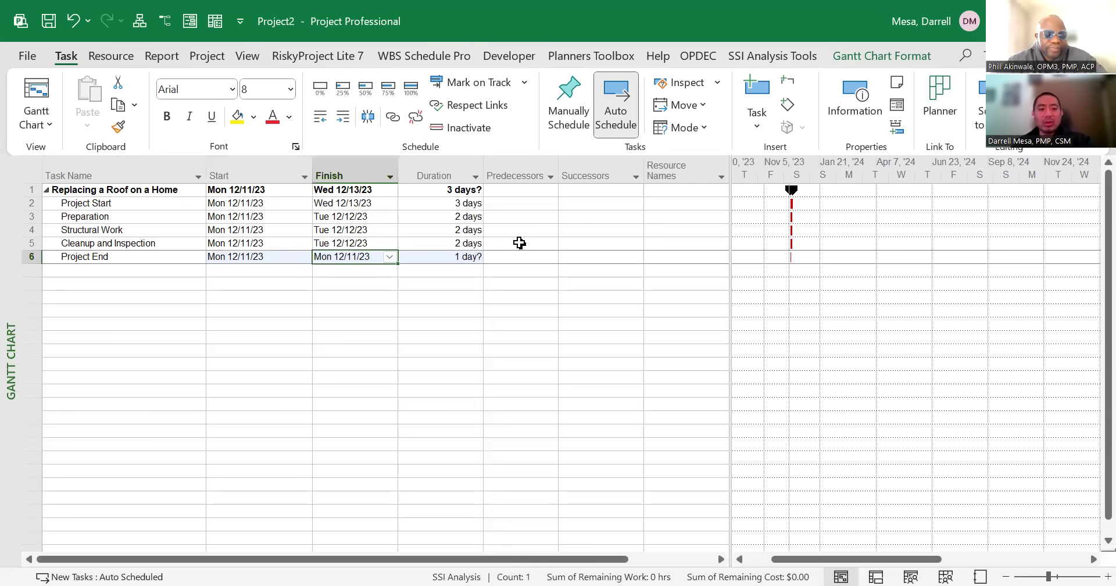
pyautogui.press('Right')
pyautogui.press('Right')
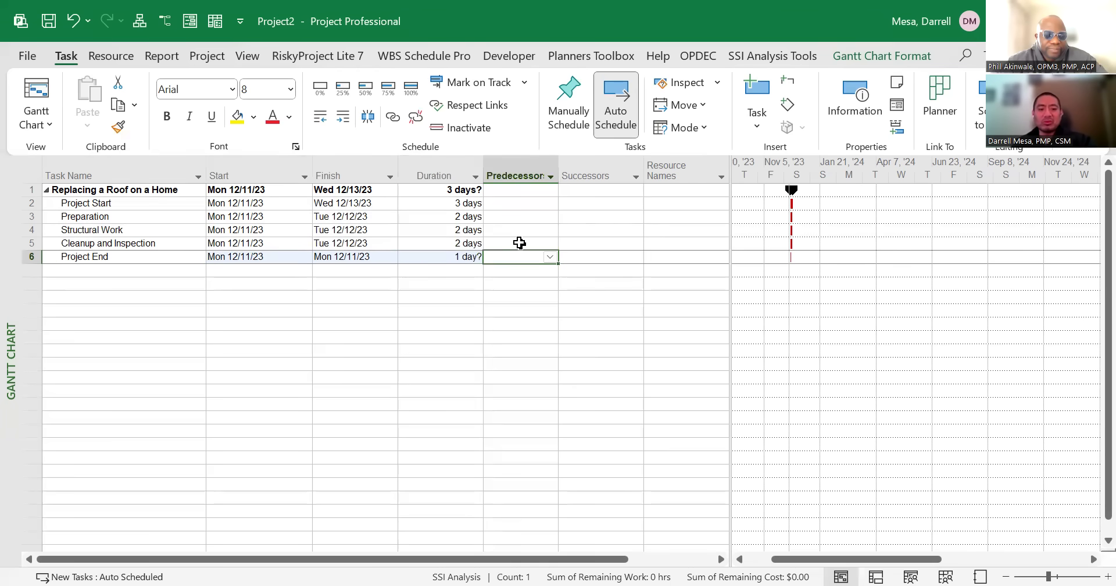
pyautogui.press('Left')
pyautogui.press('Right')
pyautogui.press('Left')
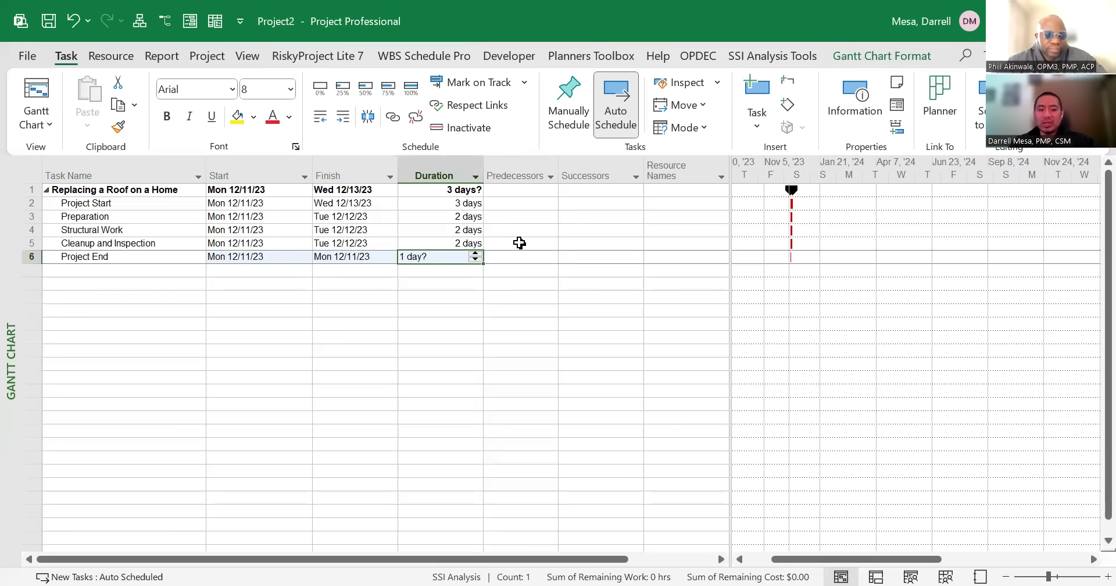
# Turn the Project End task into a milestone by setting its duration to 0 days.
pyautogui.write('0')
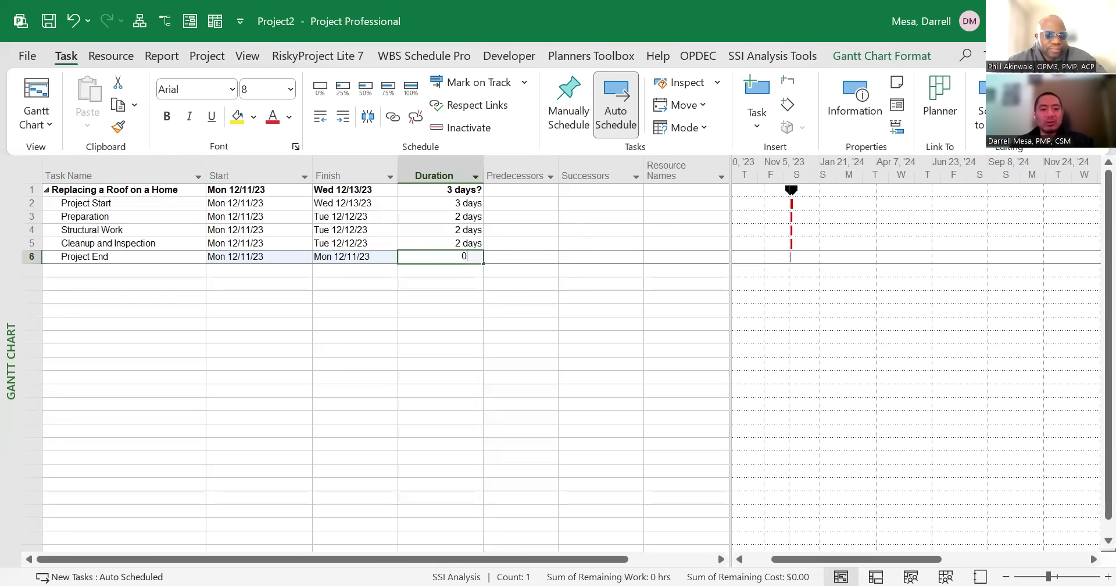
pyautogui.press('Tab')
pyautogui.press('Left')
pyautogui.press('Left')
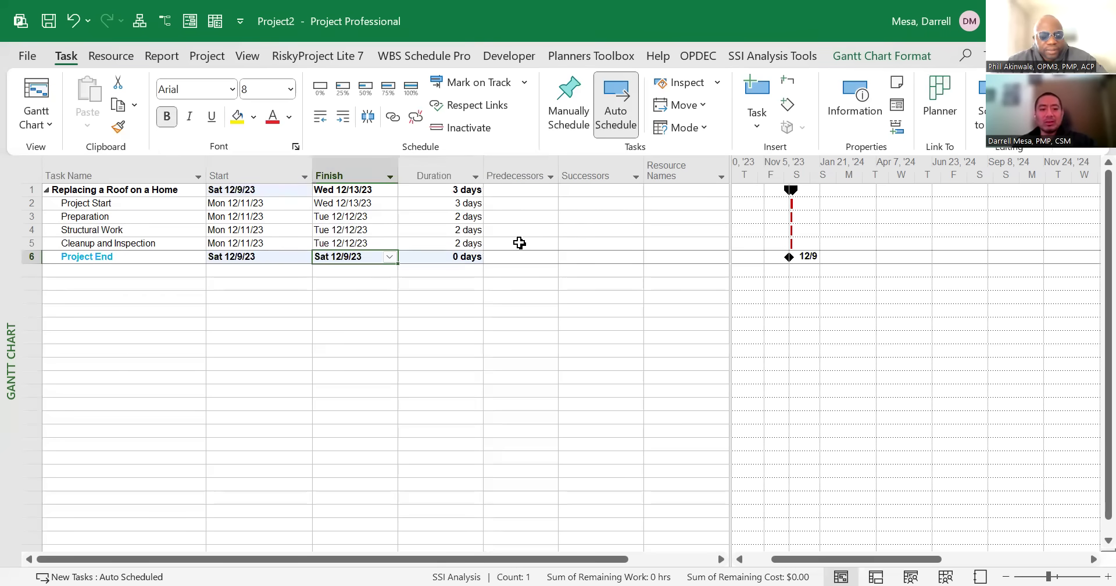
pyautogui.press('Left')
pyautogui.press('Left')
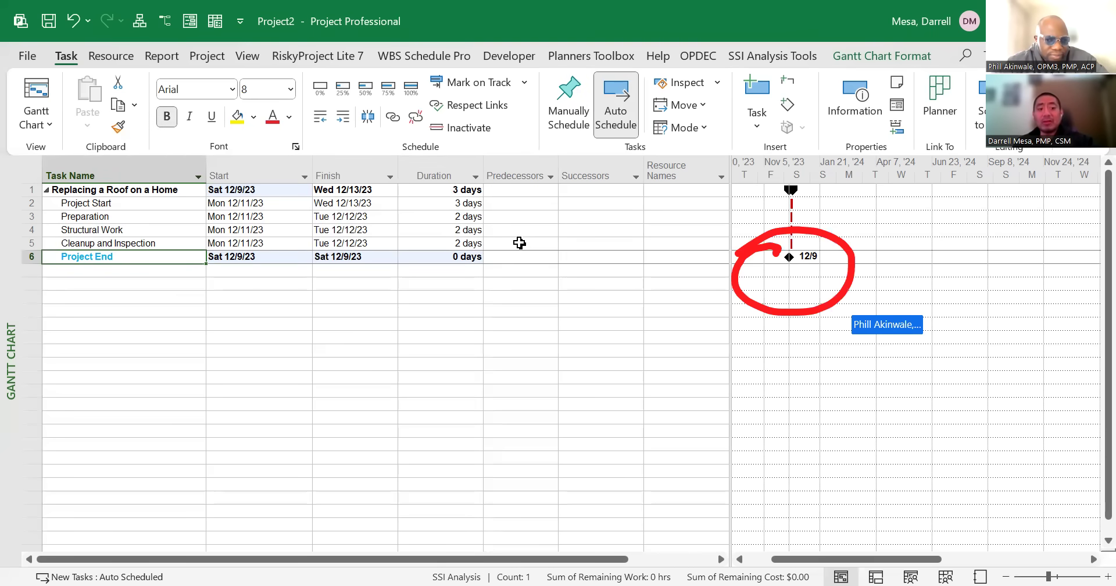
# Review the Start, Finish, Duration and Predecessors cells of the Project End milestone and its marker in the Gantt chart.
pyautogui.press('Right')
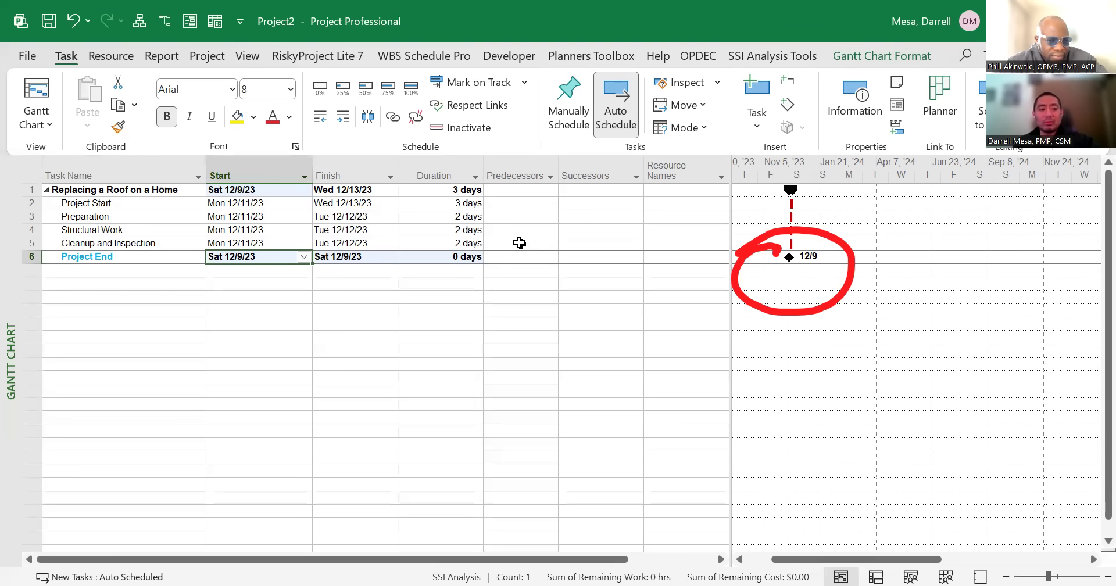
pyautogui.press('Left')
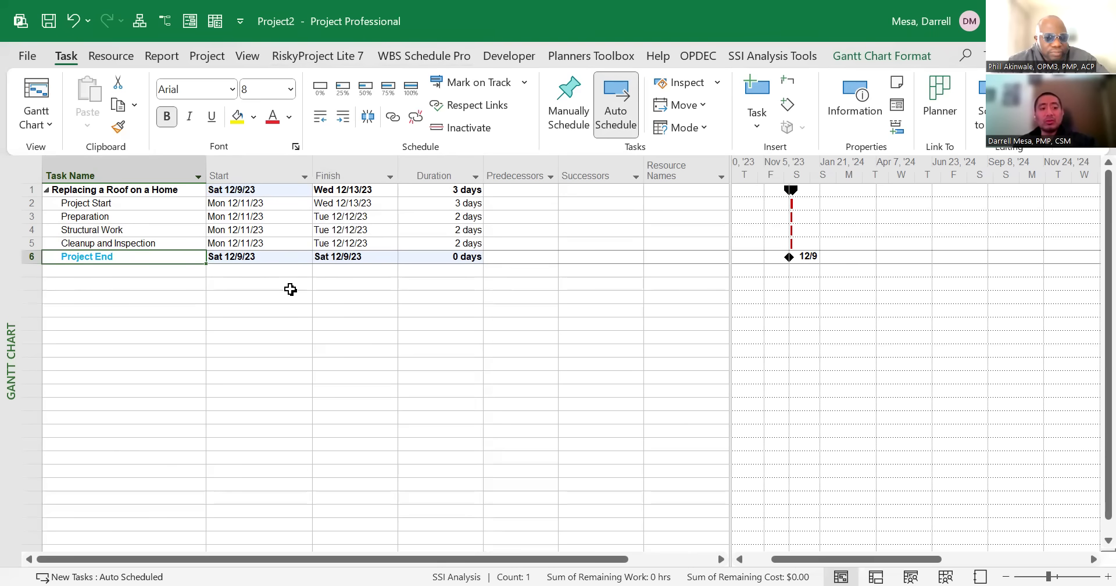
pyautogui.press('Right')
pyautogui.press('Right')
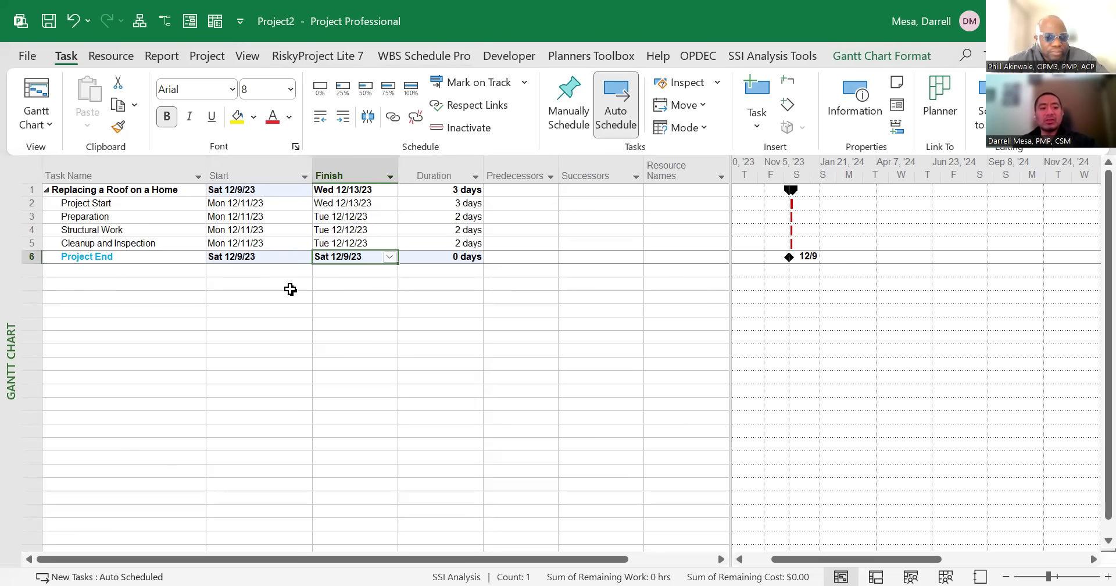
pyautogui.press('Left')
pyautogui.press('Right')
pyautogui.press('Right')
pyautogui.press('Left')
pyautogui.press('Left')
pyautogui.press('Left')
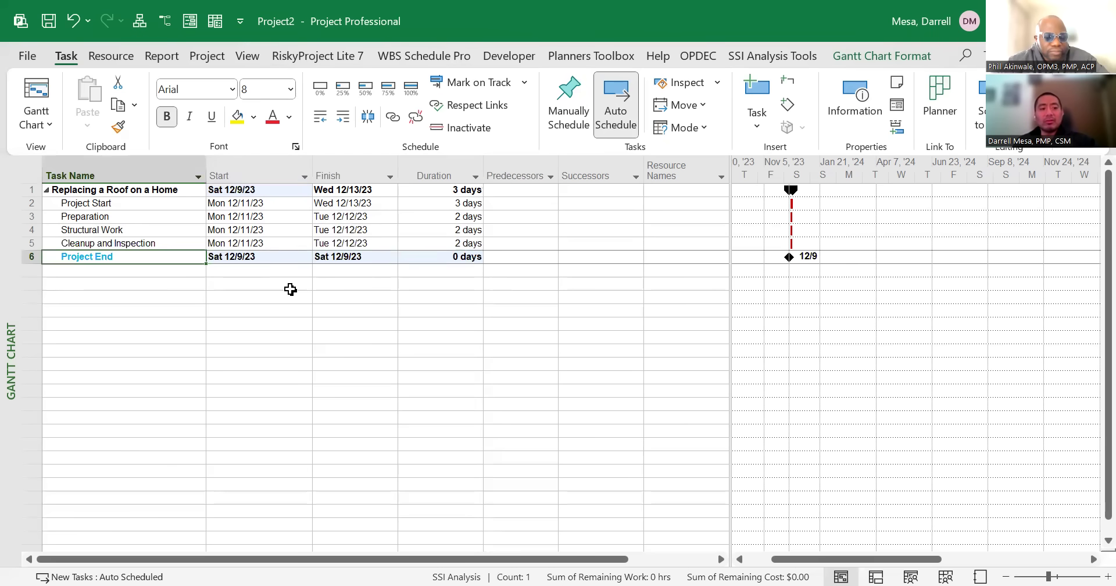
pyautogui.press('Right')
pyautogui.press('Right')
pyautogui.press('Right')
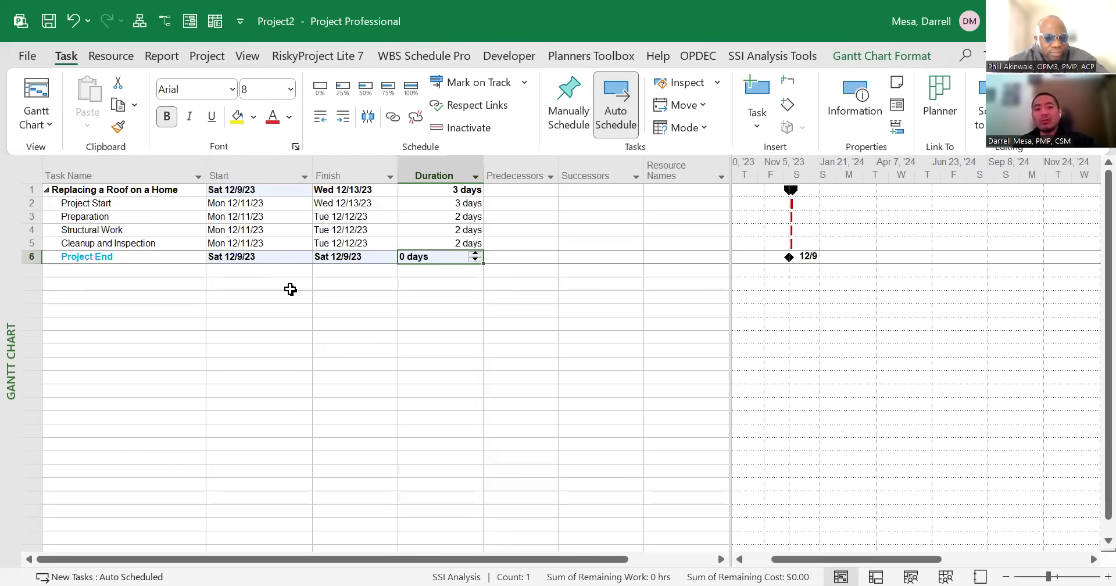
pyautogui.press('Left')
pyautogui.press('Left')
pyautogui.press('Left')
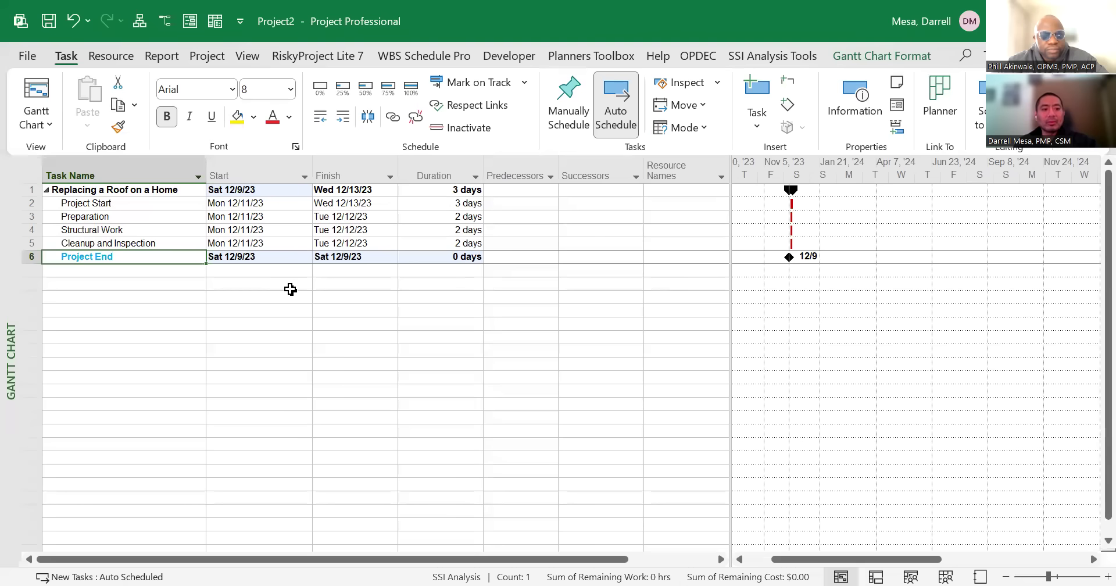
pyautogui.press('Right')
pyautogui.press('Right')
pyautogui.press('Right')
pyautogui.press('Right')
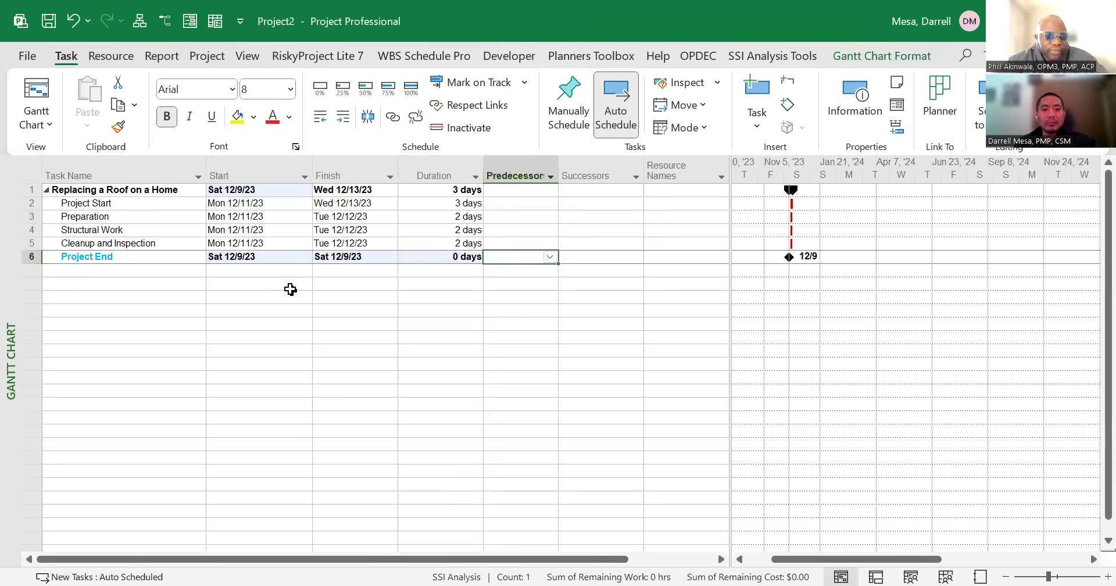